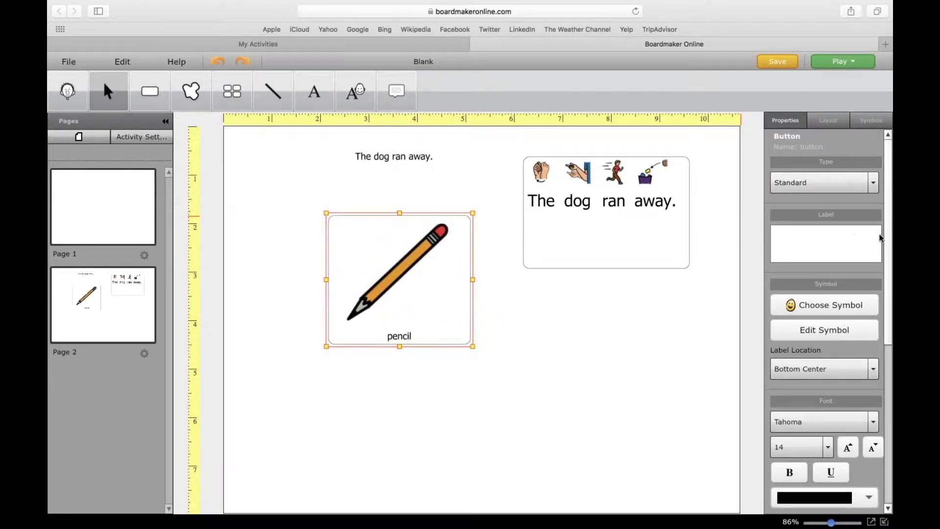
# Open the pencil button's Action Editor and add a SpeakLabel action
pyautogui.scroll(-6, 891, 178)
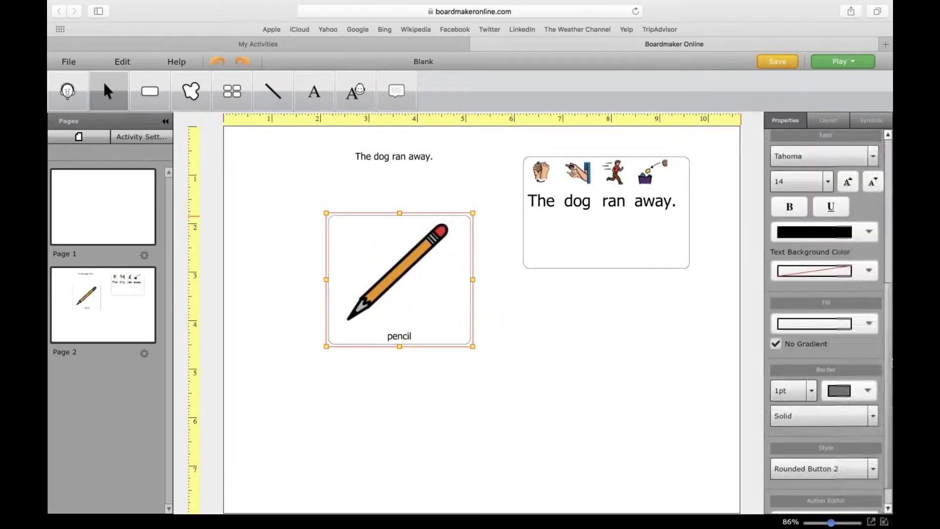
pyautogui.click(605, 426)
pyautogui.click(432, 307)
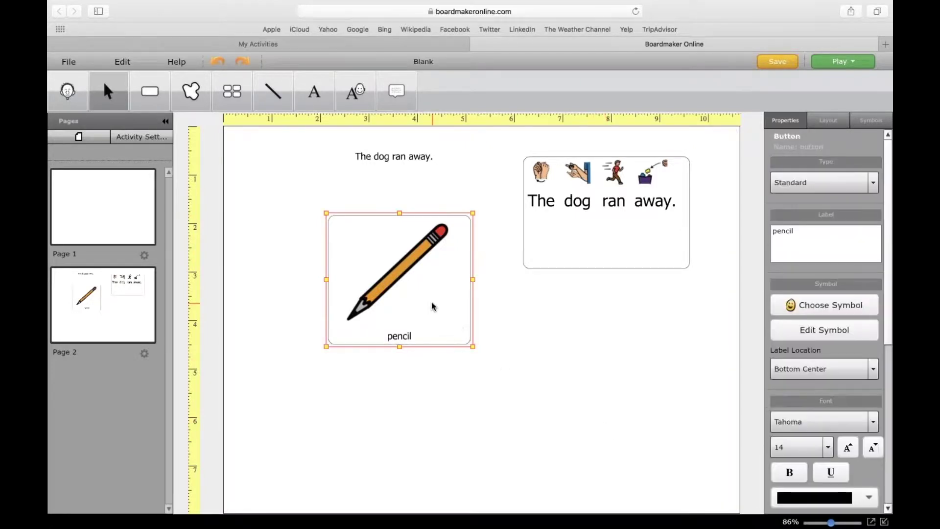
pyautogui.doubleClick(431, 302)
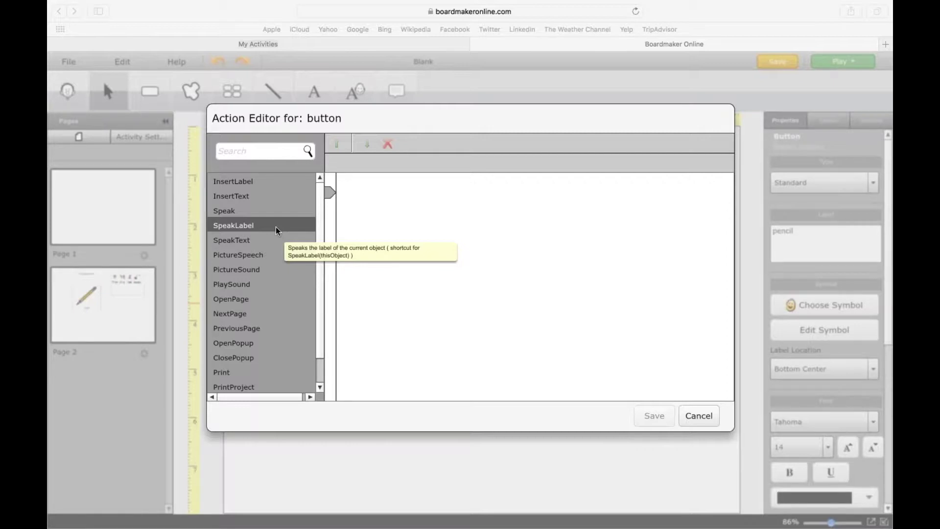
pyautogui.doubleClick(253, 226)
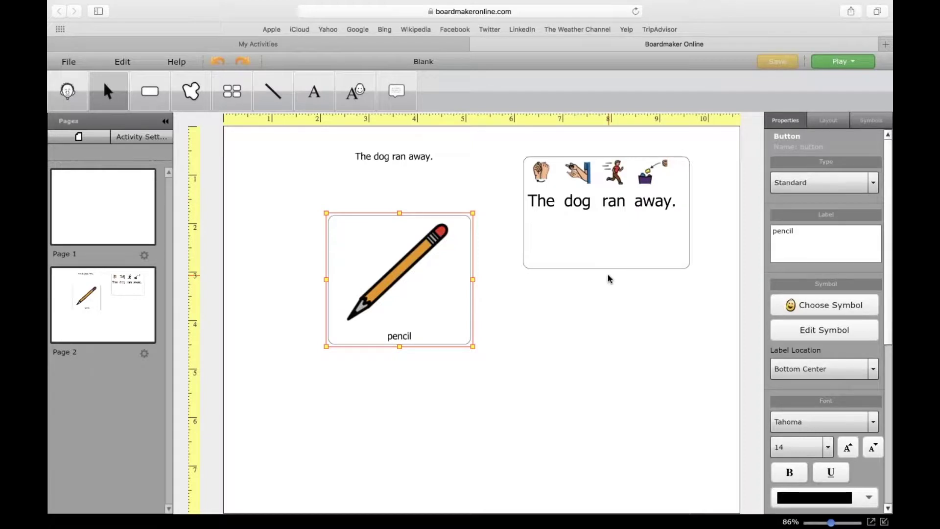
# Preview the page to test the pencil button's spoken label, and return to design mode
pyautogui.click(851, 65)
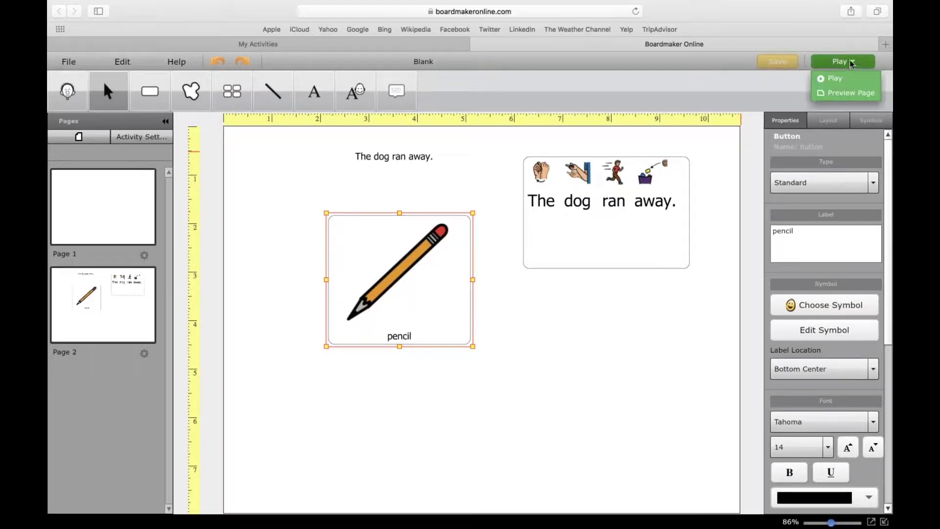
pyautogui.click(842, 93)
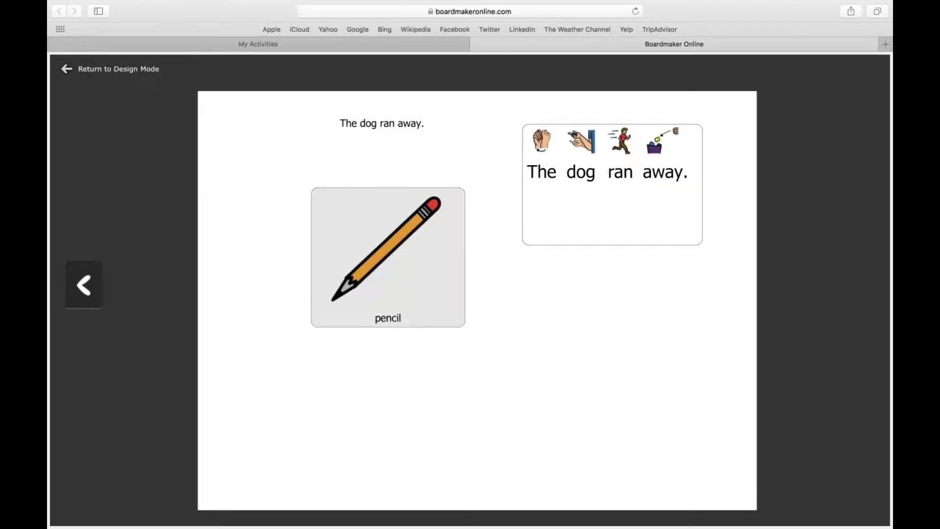
pyautogui.press('XF86AudioRaiseVolume')
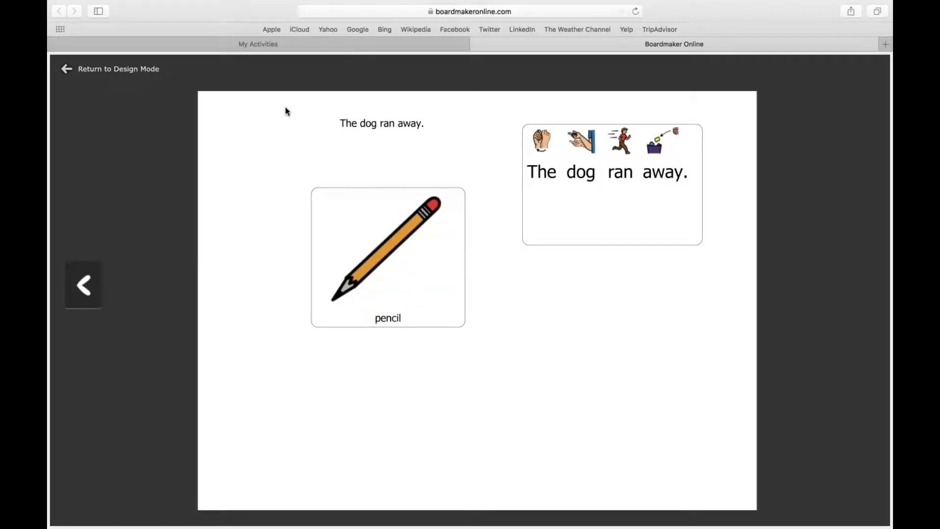
pyautogui.rightClick(124, 70)
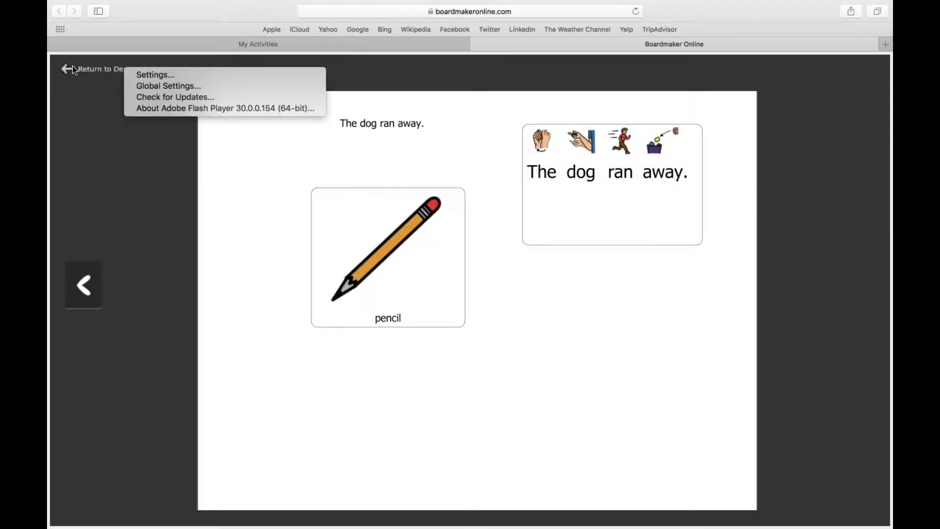
pyautogui.click(100, 69)
pyautogui.click(117, 67)
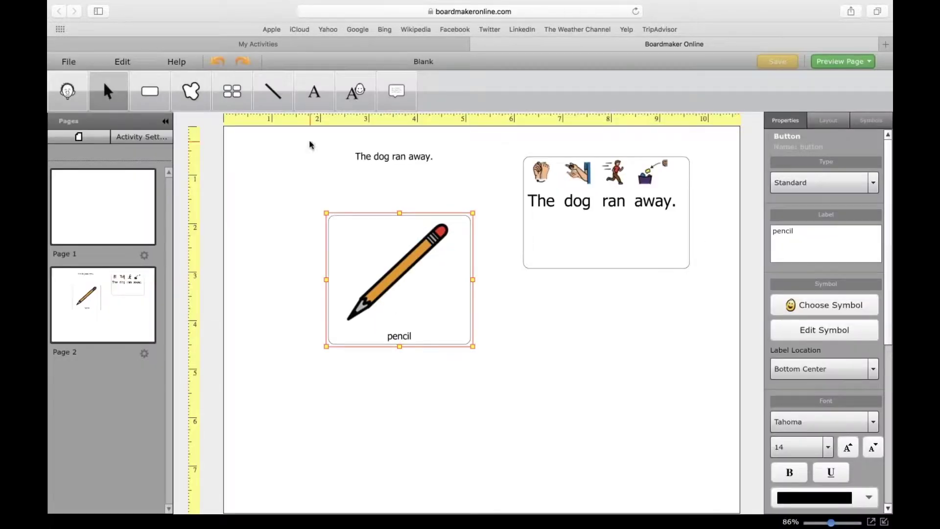
# Move the pencil button down the page and replace its SpeakLabel action with SpeakText "I need a pencil please."
pyautogui.moveTo(392, 263); pyautogui.dragTo(393, 303)
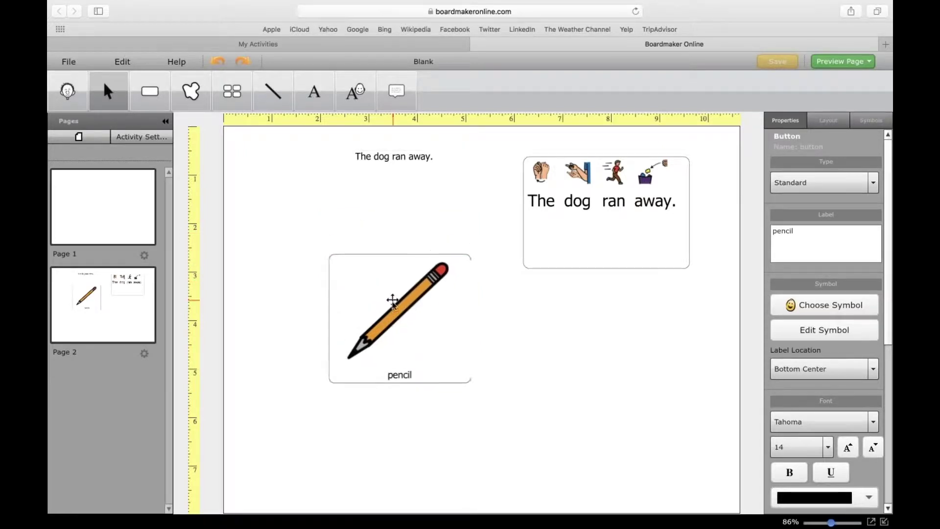
pyautogui.doubleClick(441, 326)
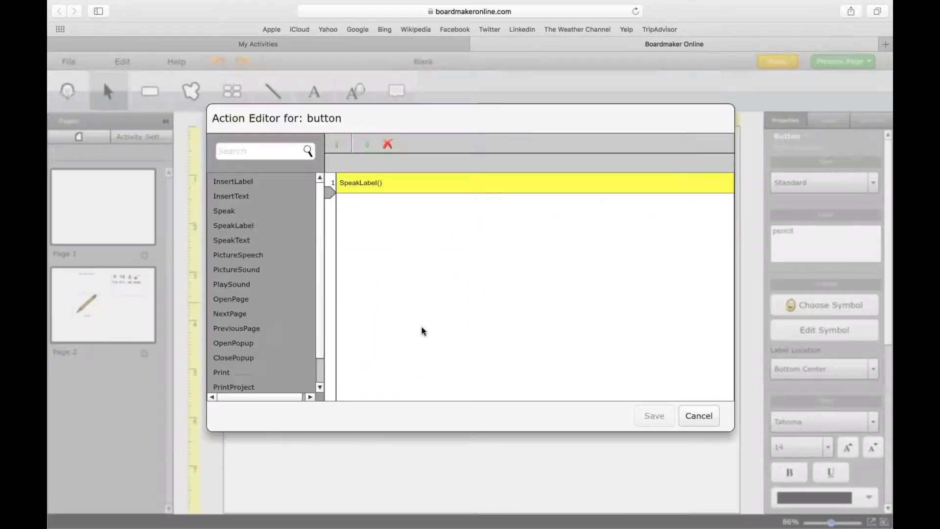
pyautogui.click(389, 144)
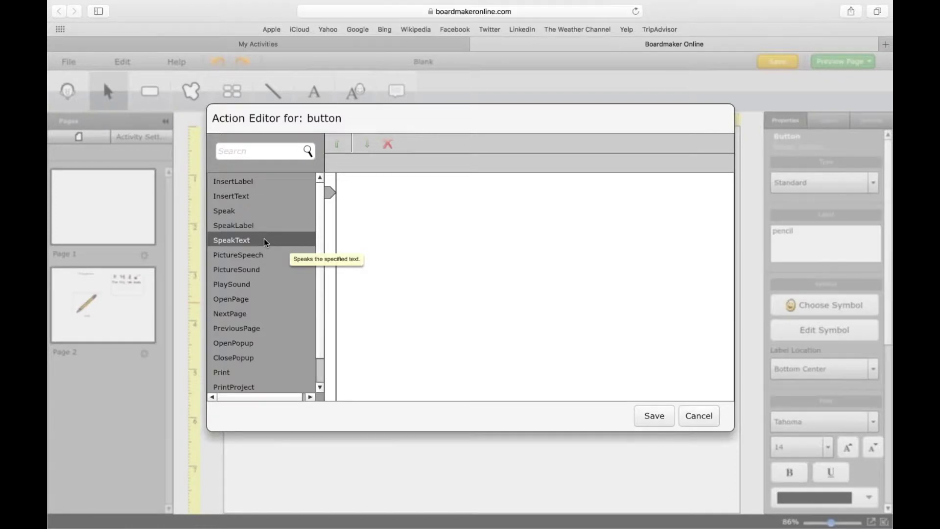
pyautogui.moveTo(264, 239); pyautogui.dragTo(369, 233)
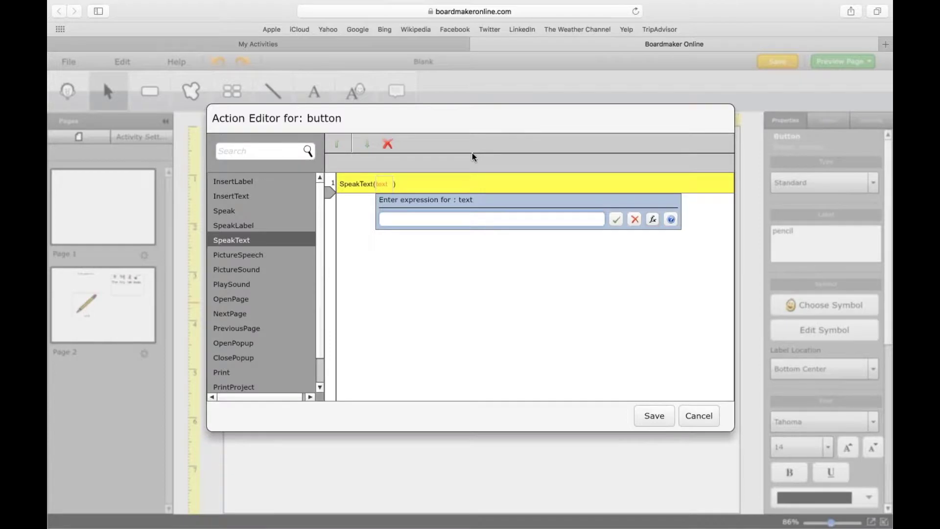
pyautogui.write('I need a pencil please.')
pyautogui.click(616, 219)
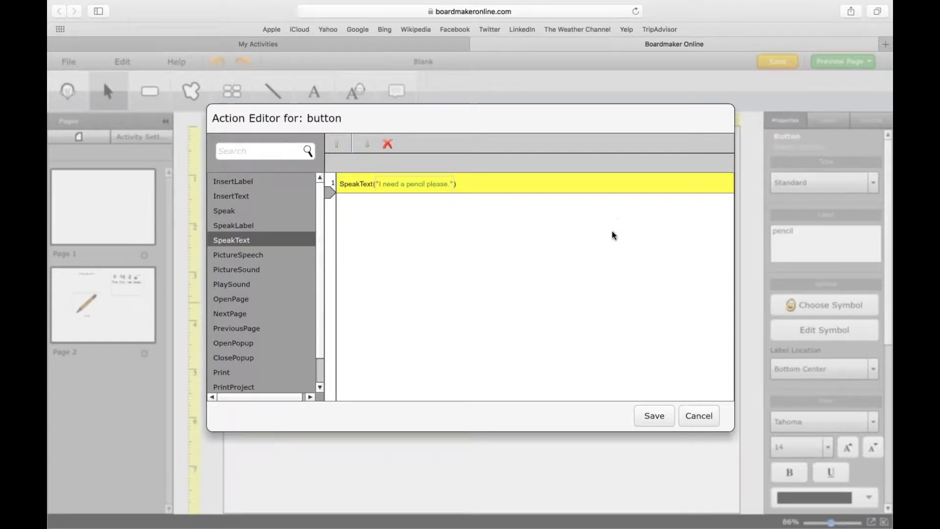
pyautogui.click(648, 420)
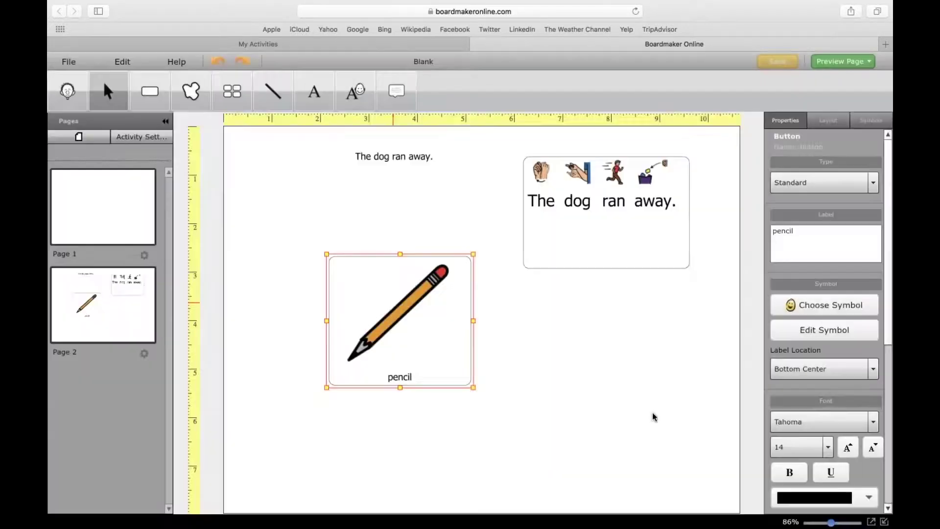
# Preview the page to test the pencil button's spoken sentence, and return to design mode
pyautogui.click(843, 62)
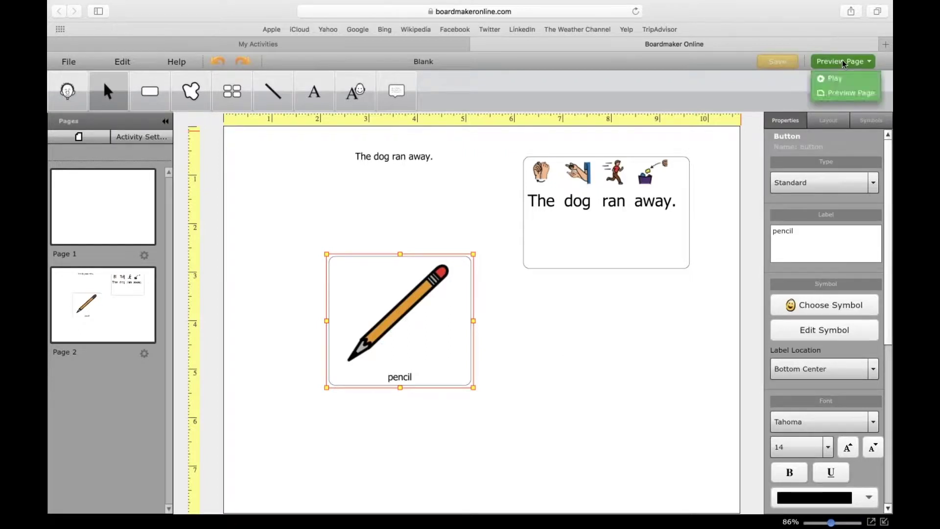
pyautogui.click(842, 94)
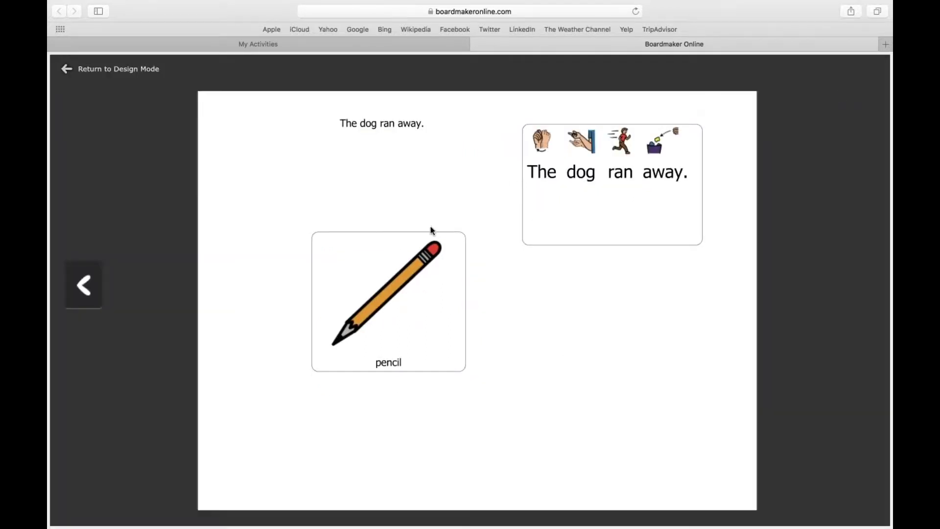
pyautogui.click(413, 292)
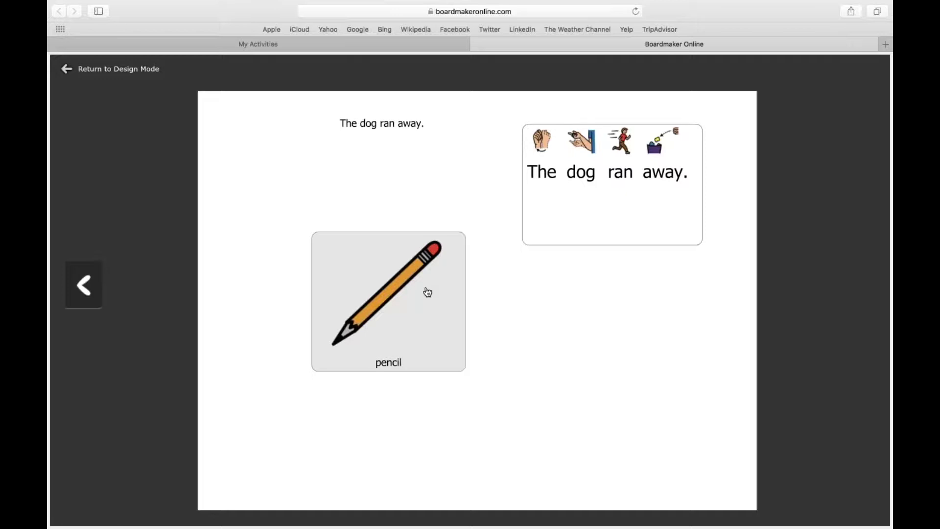
pyautogui.click(111, 69)
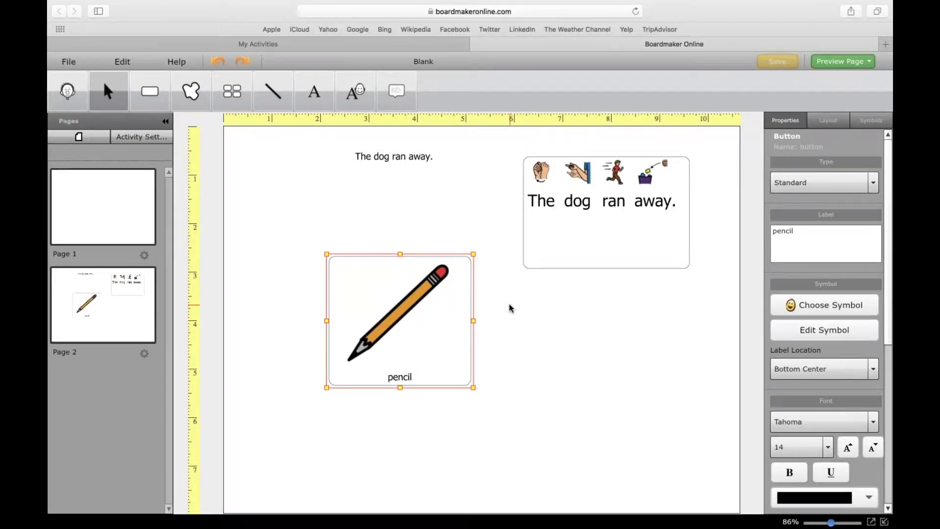
# Try removing the pencil button's SpeakText action, look through the available actions, and discard the changes
pyautogui.doubleClick(435, 321)
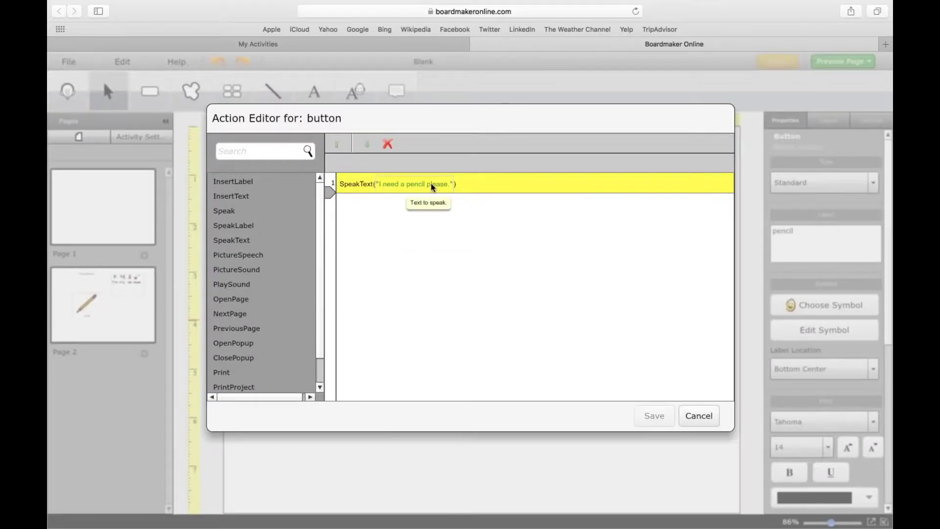
pyautogui.click(410, 186)
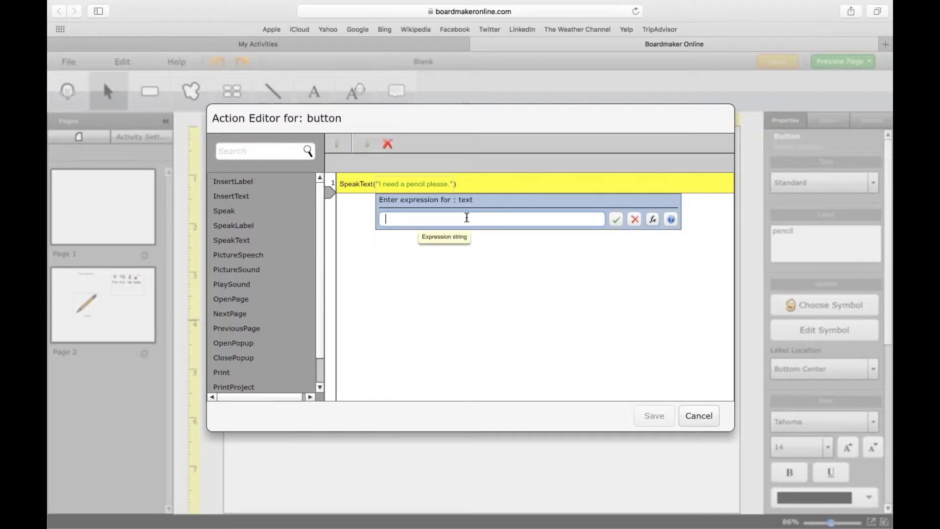
pyautogui.click(634, 224)
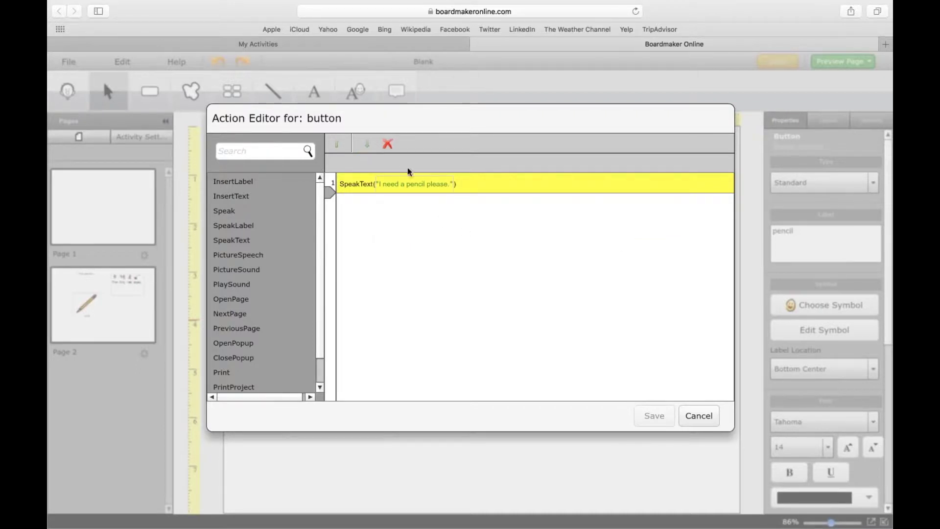
pyautogui.click(388, 142)
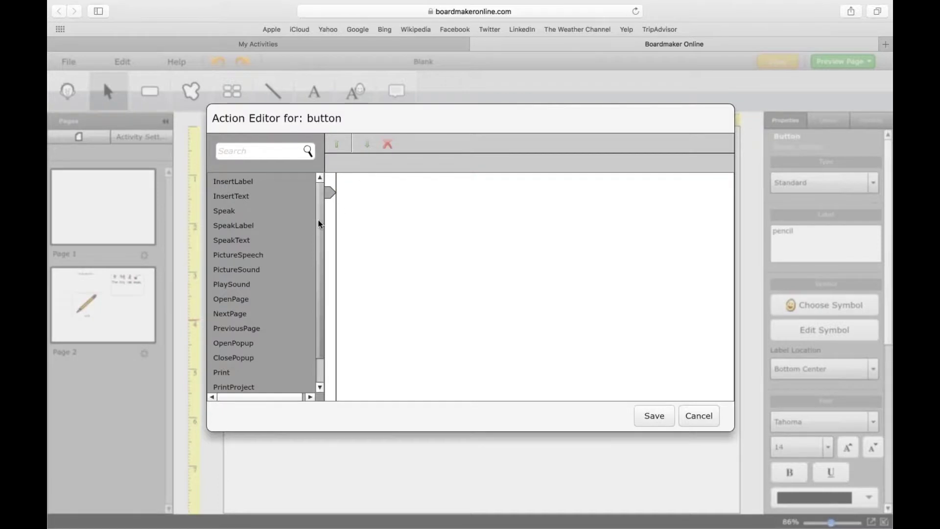
pyautogui.scroll(-1, 321, 231)
pyautogui.scroll(-1, 322, 243)
pyautogui.scroll(1, 322, 240)
pyautogui.scroll(1, 322, 222)
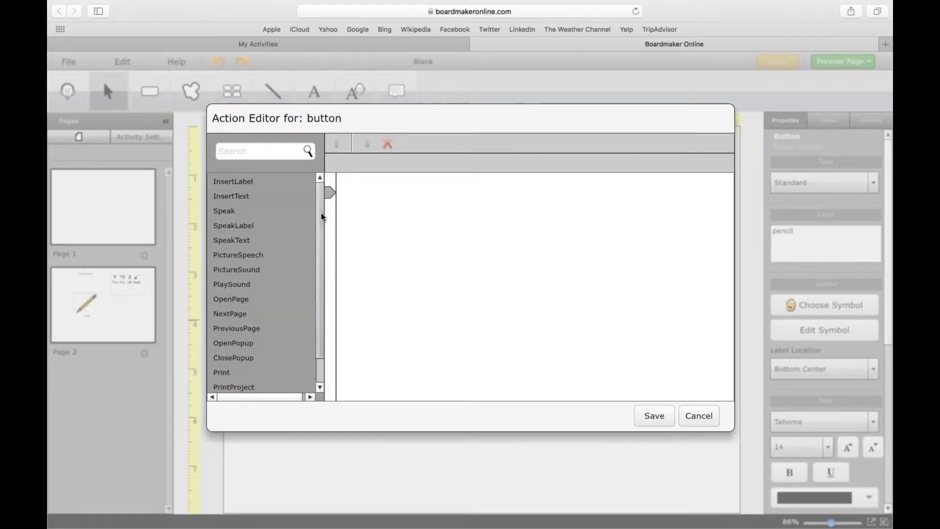
pyautogui.scroll(-1, 323, 266)
pyautogui.scroll(1, 322, 259)
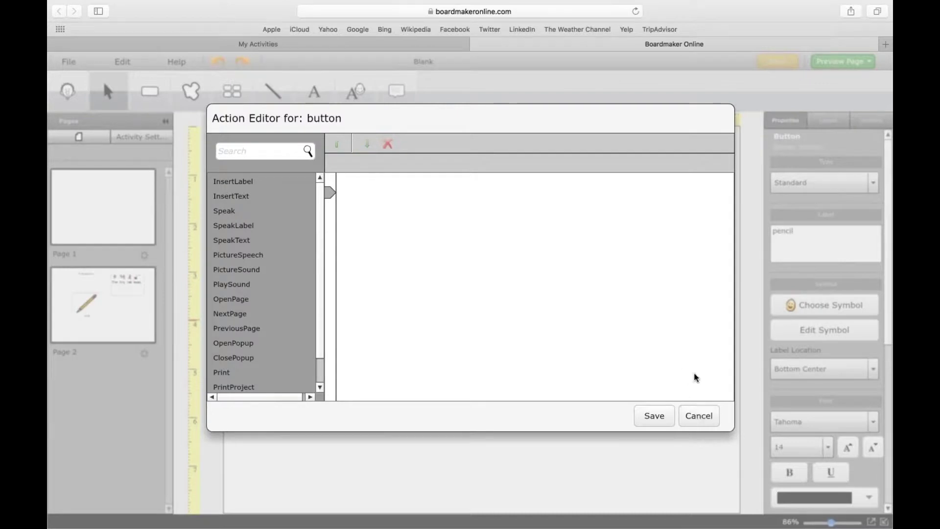
pyautogui.click(690, 415)
# Move the pencil button up beneath "The dog ran away." and draw a small new button in the page's lower-left corner
pyautogui.moveTo(401, 348)
pyautogui.mouseDown()
pyautogui.moveTo(380, 266)
pyautogui.moveTo(398, 268)
pyautogui.mouseUp()
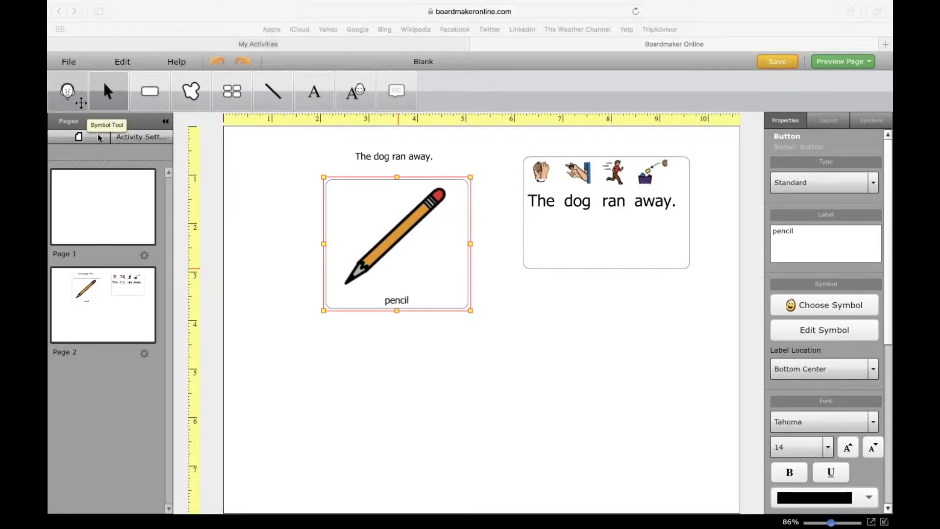
pyautogui.click(148, 89)
pyautogui.moveTo(245, 436); pyautogui.dragTo(320, 496)
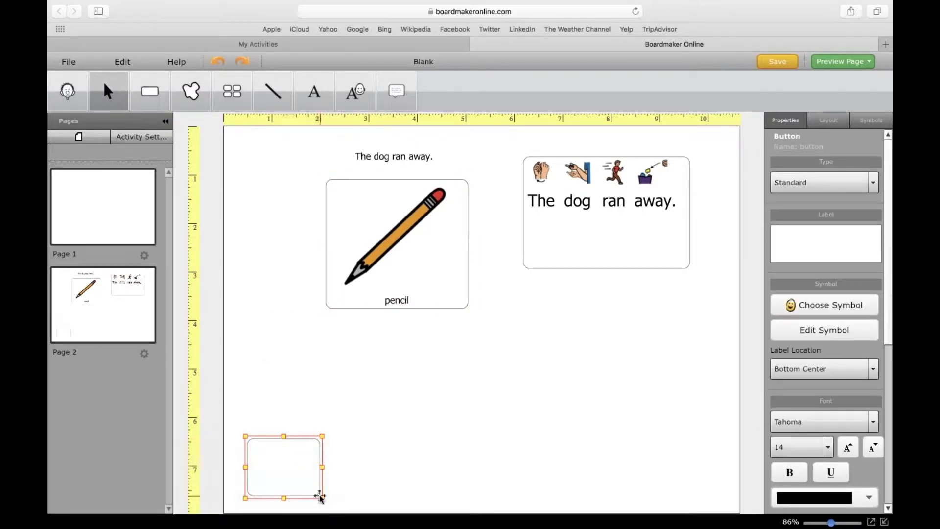
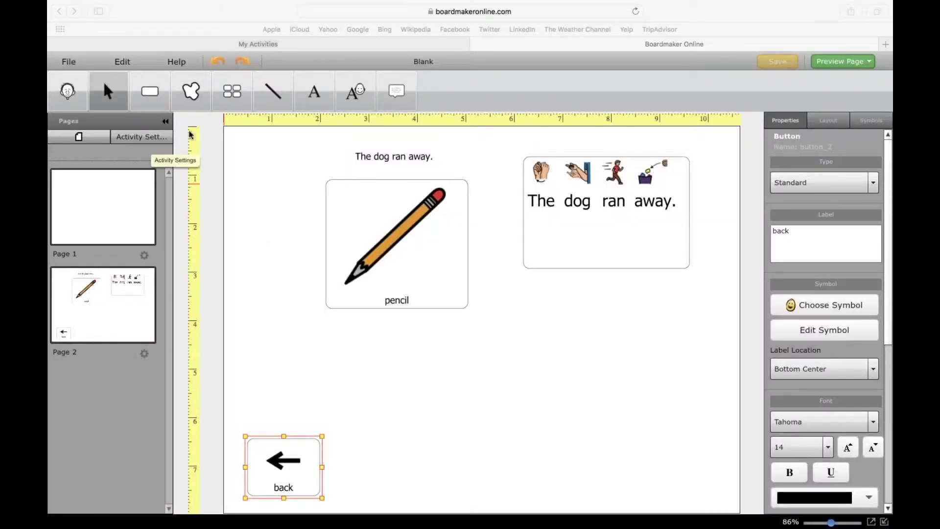
# Preview the page, test that the back button opens the previous page, and return to design mode
pyautogui.click(834, 62)
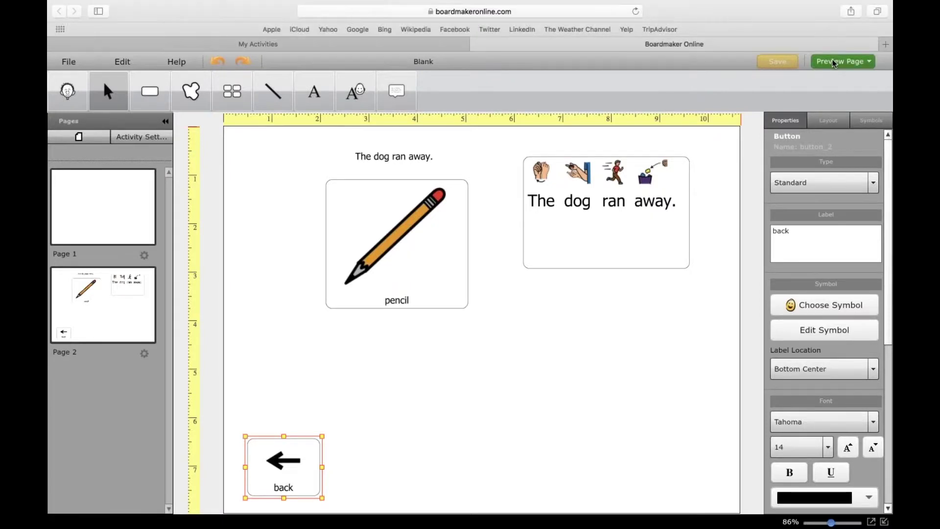
pyautogui.click(848, 58)
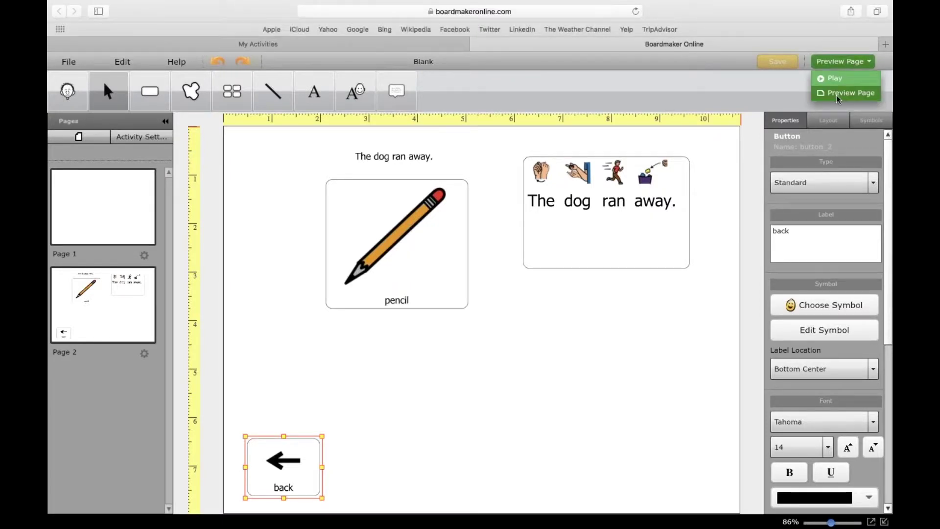
pyautogui.click(836, 94)
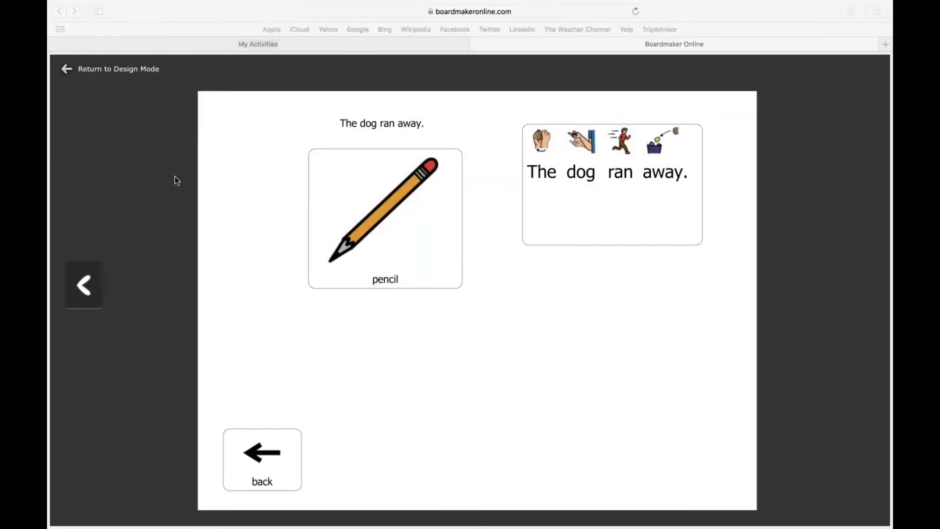
pyautogui.click(263, 458)
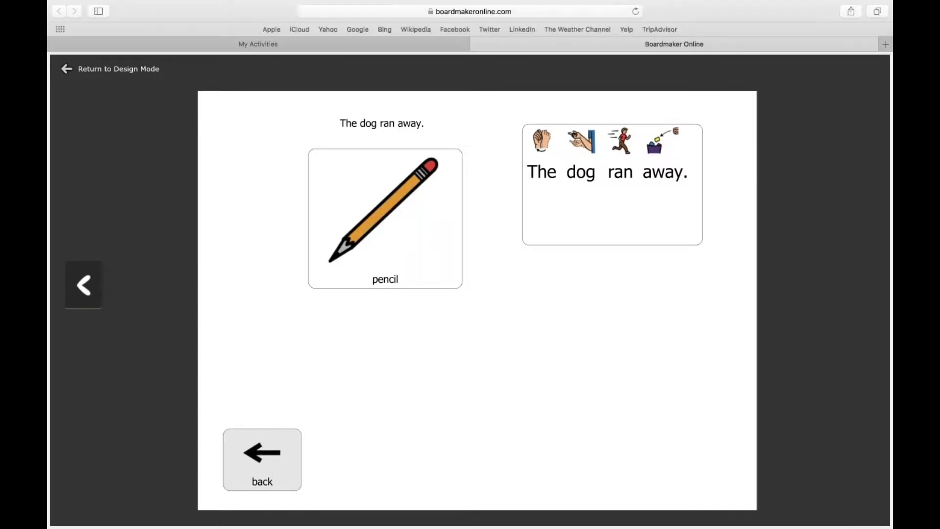
pyautogui.click(266, 431)
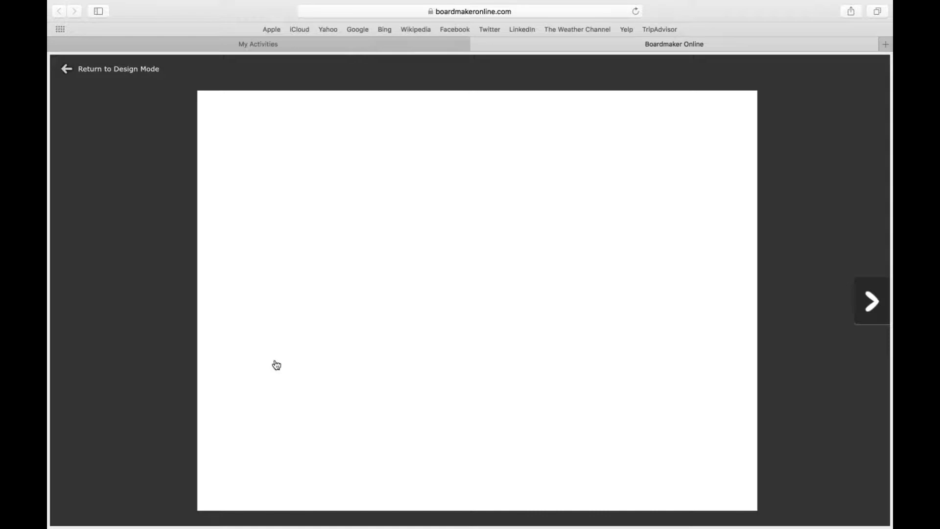
pyautogui.click(128, 69)
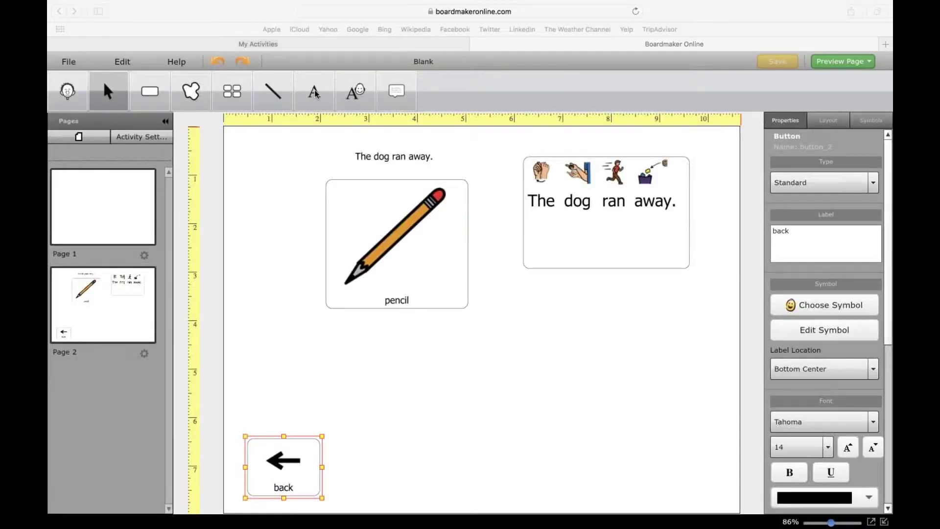
# On page 1, draw a button in the lower-right corner, labelled "next" with the thick right-arrow symbol
pyautogui.click(130, 208)
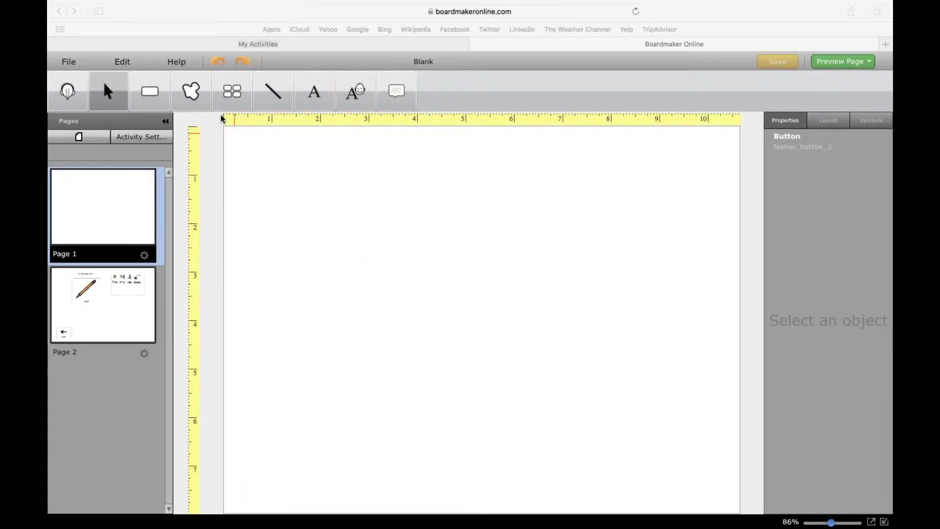
pyautogui.click(154, 98)
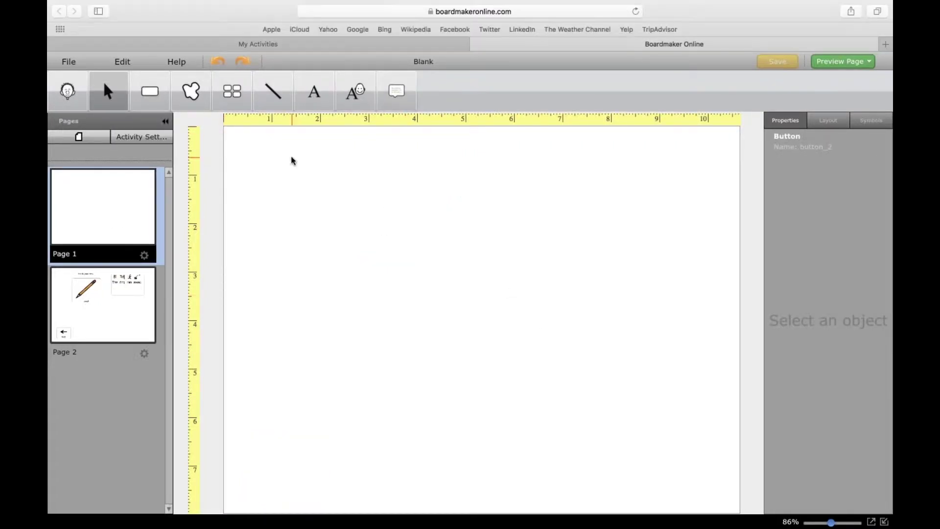
pyautogui.moveTo(624, 445); pyautogui.dragTo(714, 494)
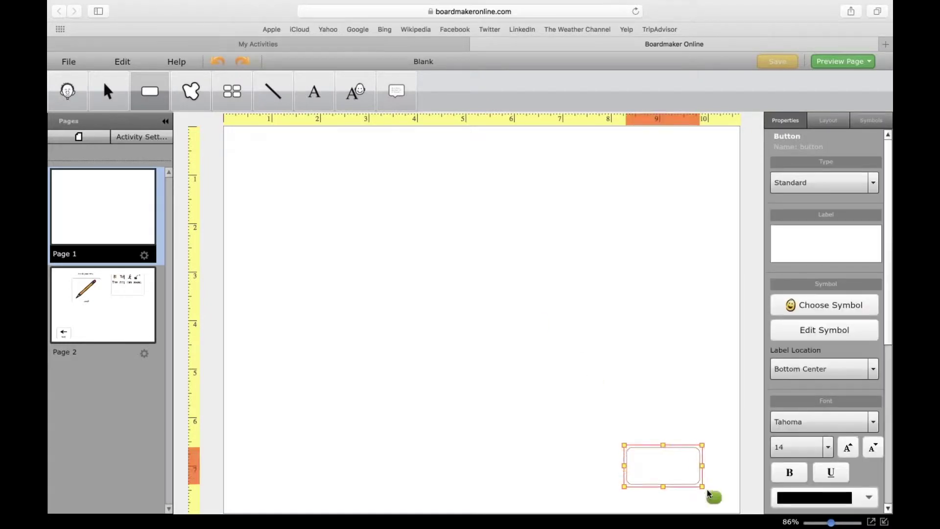
pyautogui.write('next')
pyautogui.press('Return')
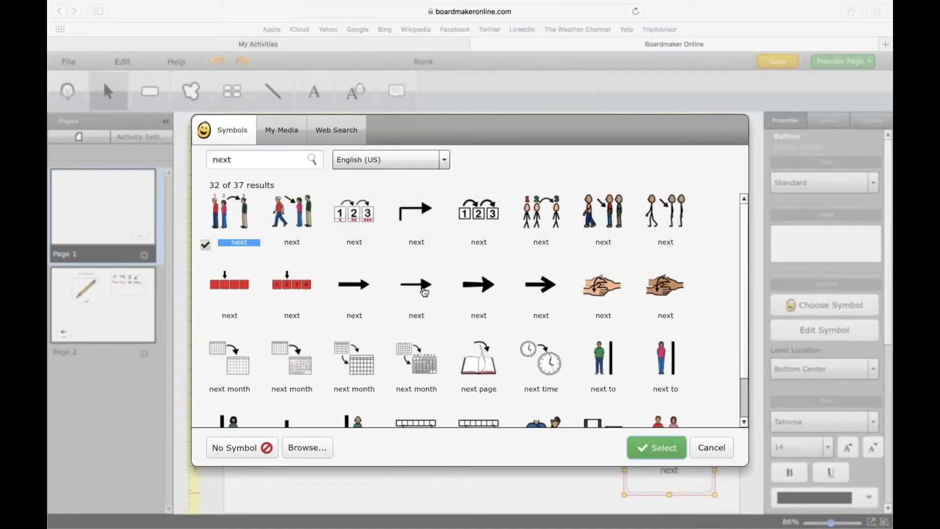
pyautogui.click(542, 293)
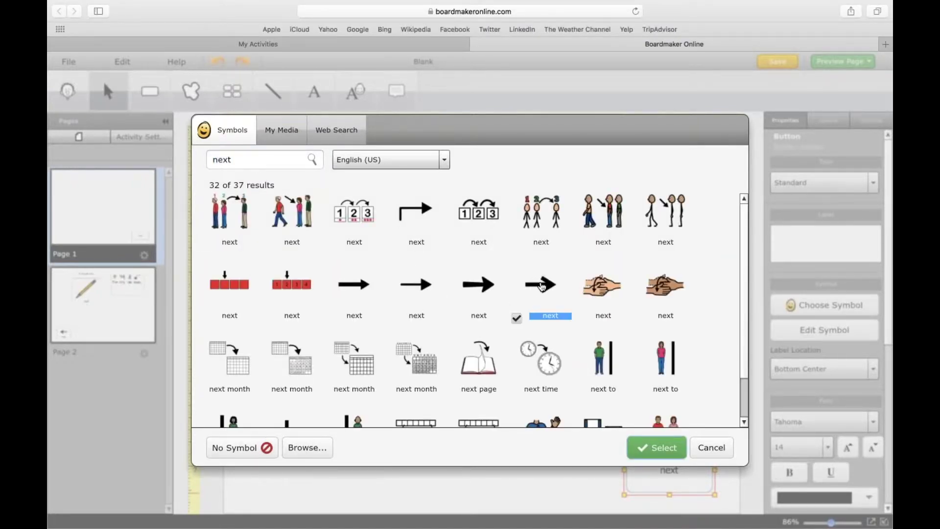
pyautogui.click(657, 449)
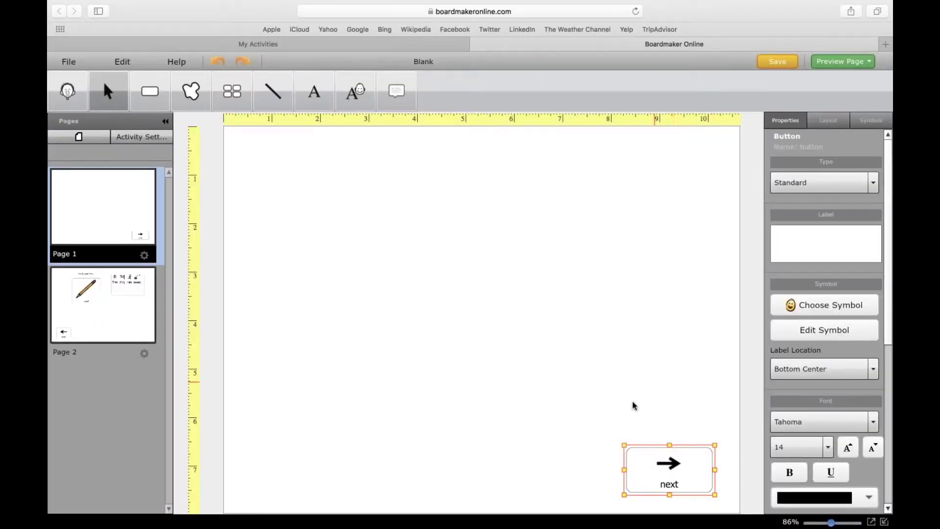
# Add a NextPage action to the next button and save it
pyautogui.doubleClick(654, 476)
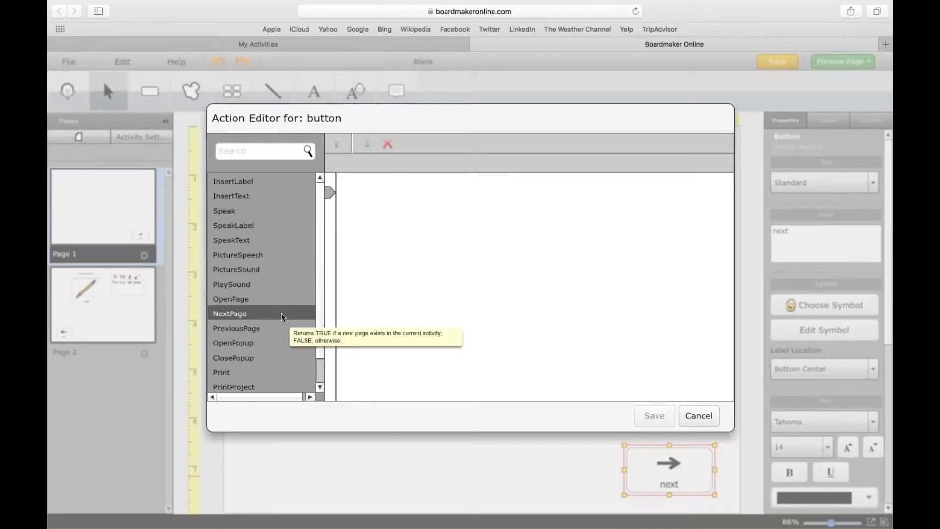
pyautogui.doubleClick(247, 315)
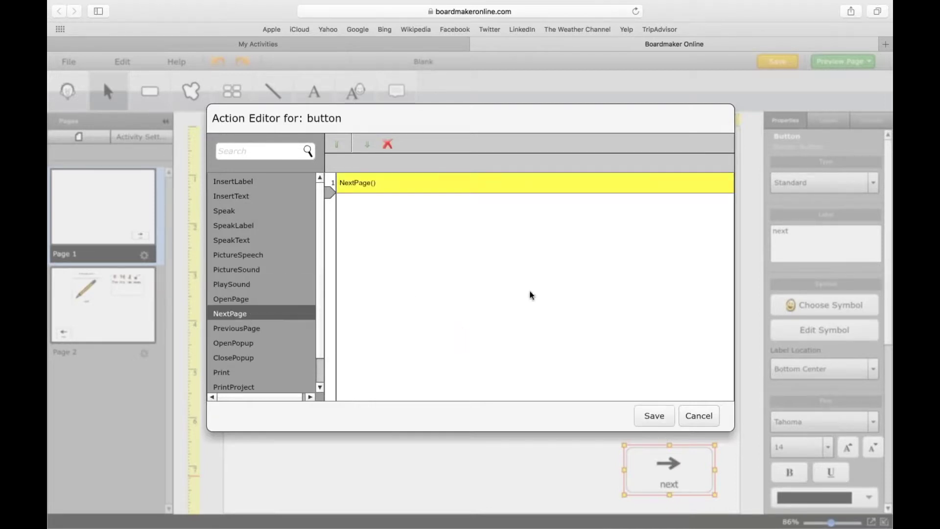
pyautogui.click(652, 416)
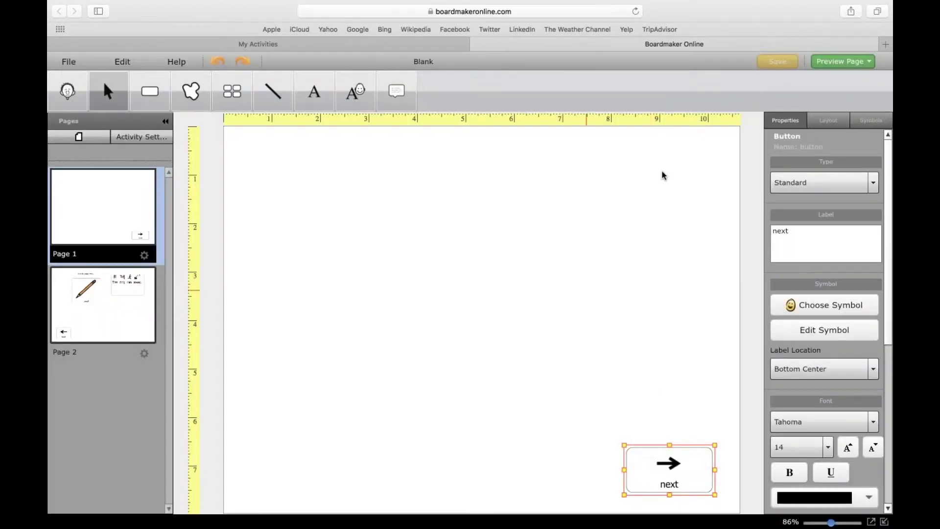
# Preview page 1, test that the next button opens the following page, and return to design mode
pyautogui.click(848, 63)
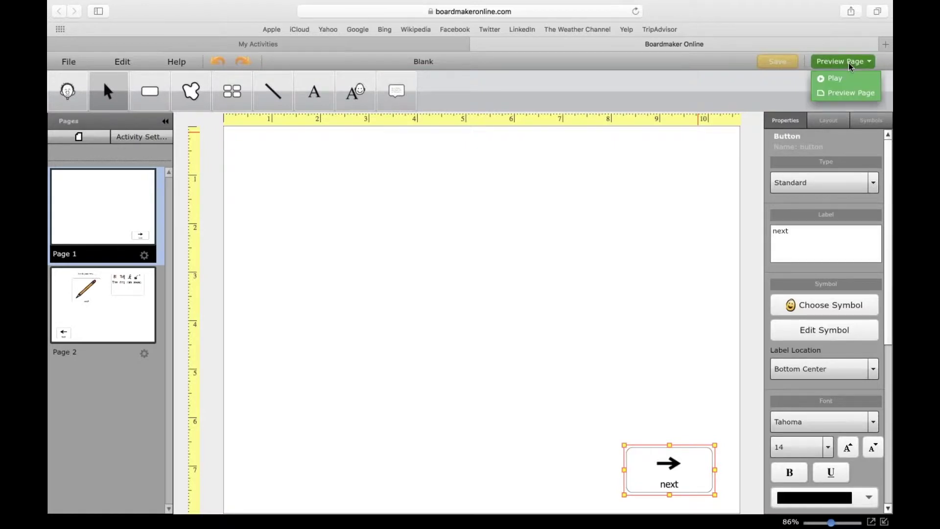
pyautogui.click(846, 93)
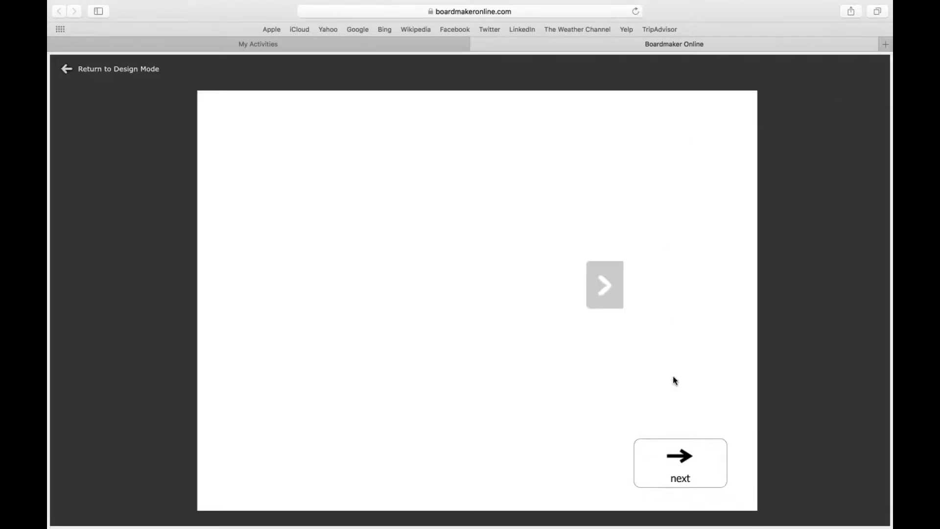
pyautogui.click(680, 463)
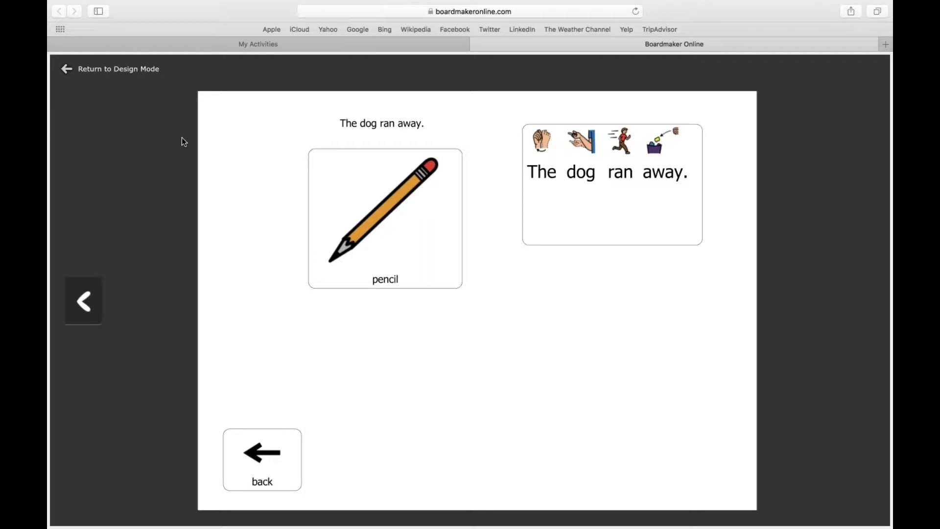
pyautogui.click(129, 69)
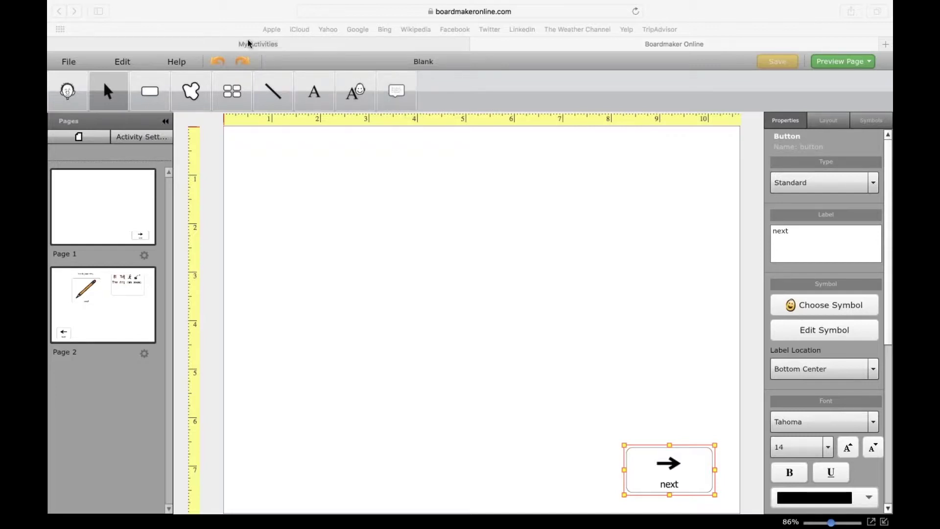
# Draw a message window spanning nearly the full width of page 1's upper part
pyautogui.click(399, 91)
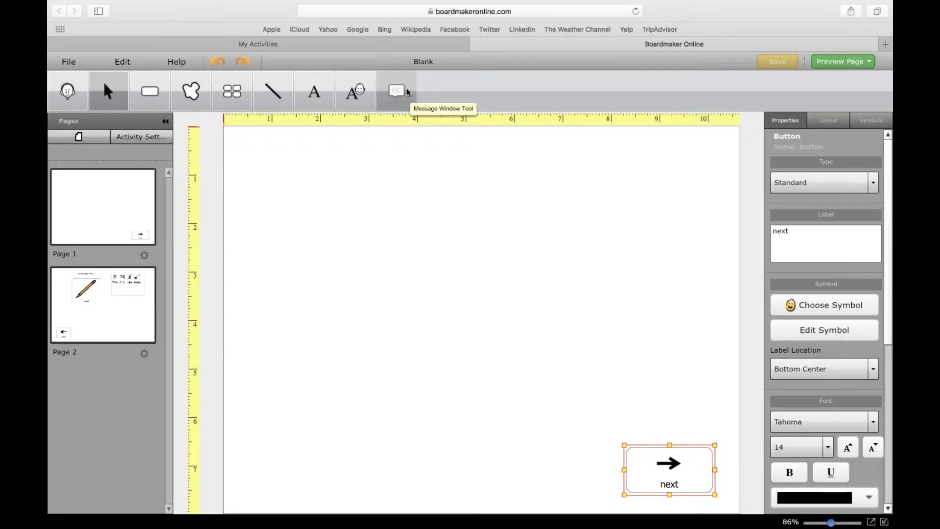
pyautogui.click(397, 91)
pyautogui.moveTo(229, 130); pyautogui.dragTo(720, 278)
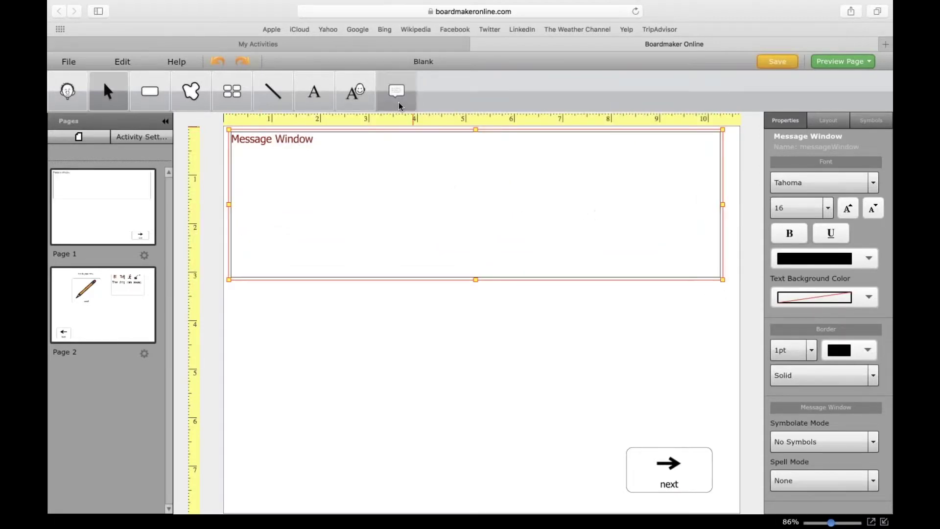
# Draw two blank buttons side by side beneath the message window
pyautogui.click(150, 100)
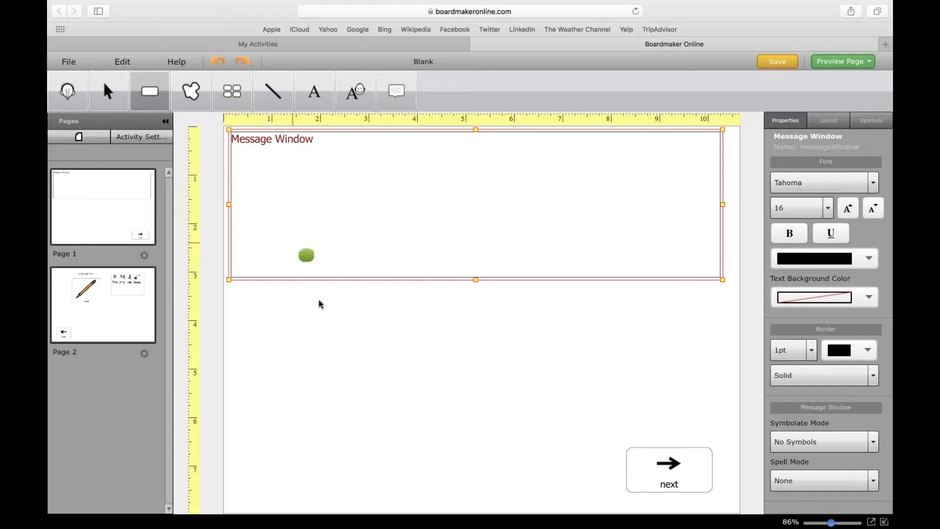
pyautogui.moveTo(297, 302); pyautogui.dragTo(388, 383)
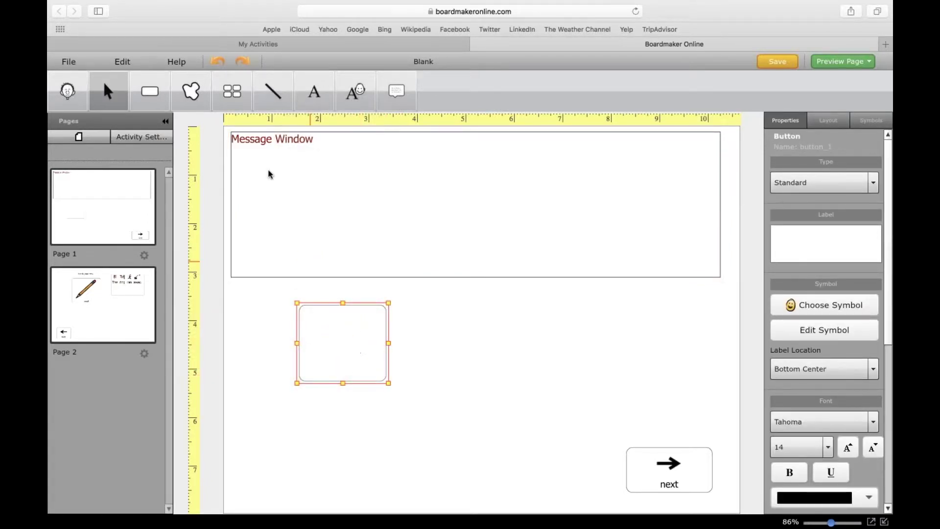
pyautogui.click(150, 92)
pyautogui.moveTo(420, 308); pyautogui.dragTo(533, 384)
# Label the first blank button "mouse" and give it the brown mouse symbol
pyautogui.click(354, 347)
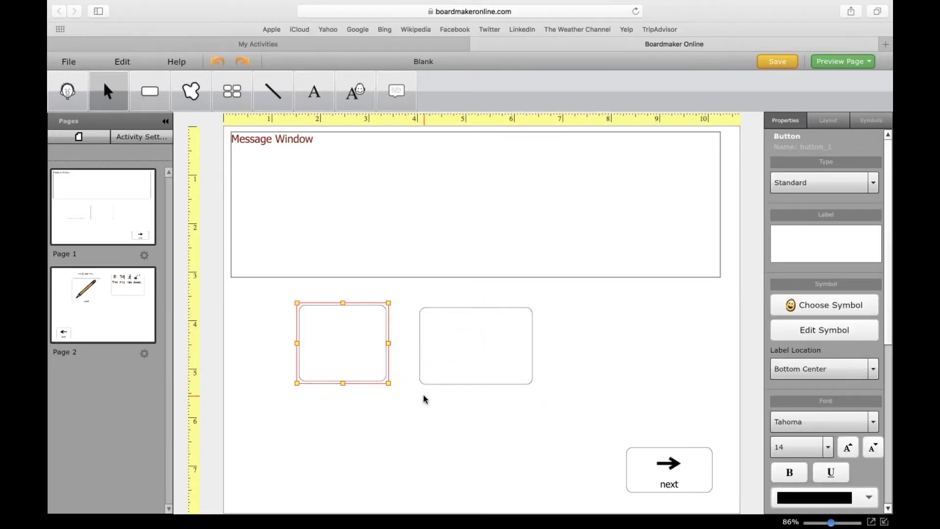
pyautogui.write('mouse')
pyautogui.press('Return')
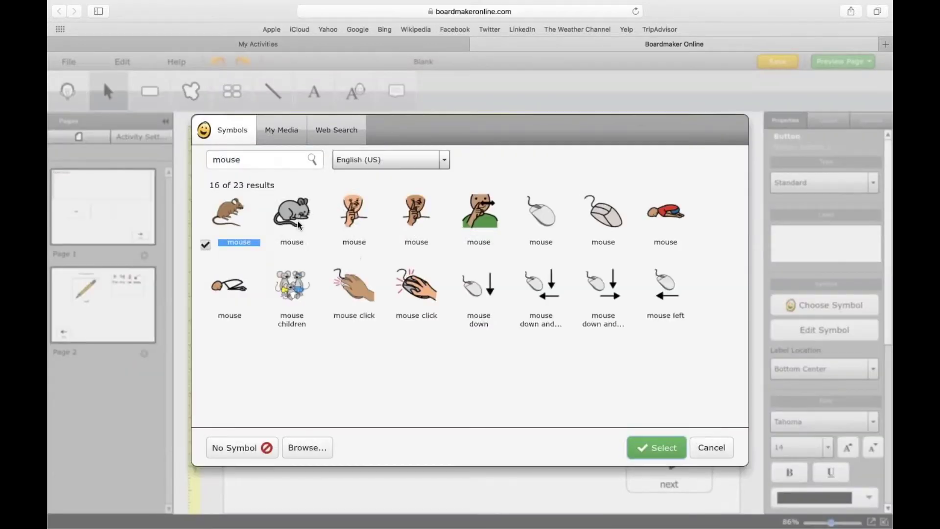
pyautogui.click(655, 447)
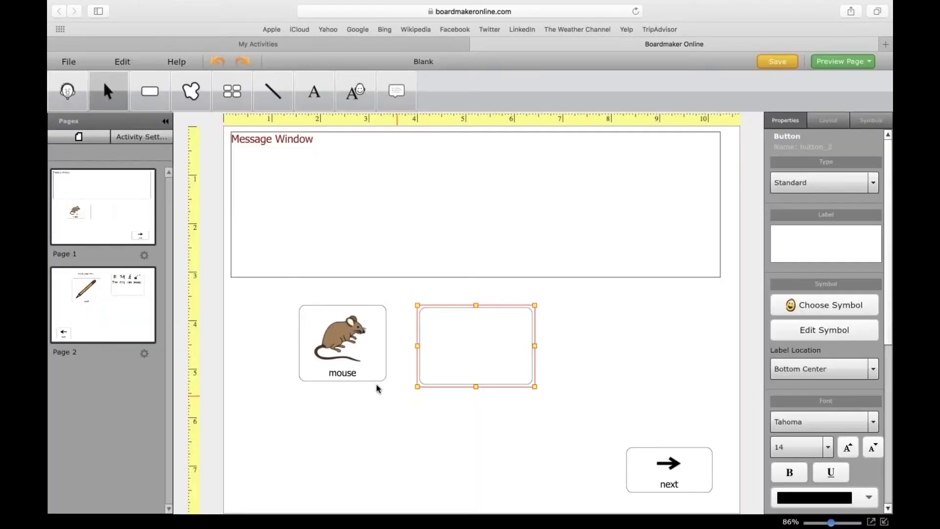
pyautogui.doubleClick(492, 338)
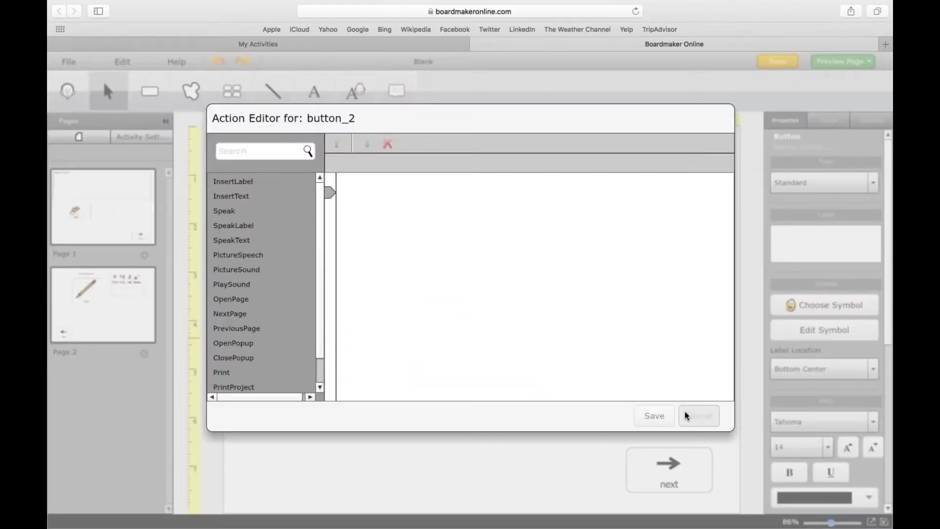
pyautogui.click(685, 411)
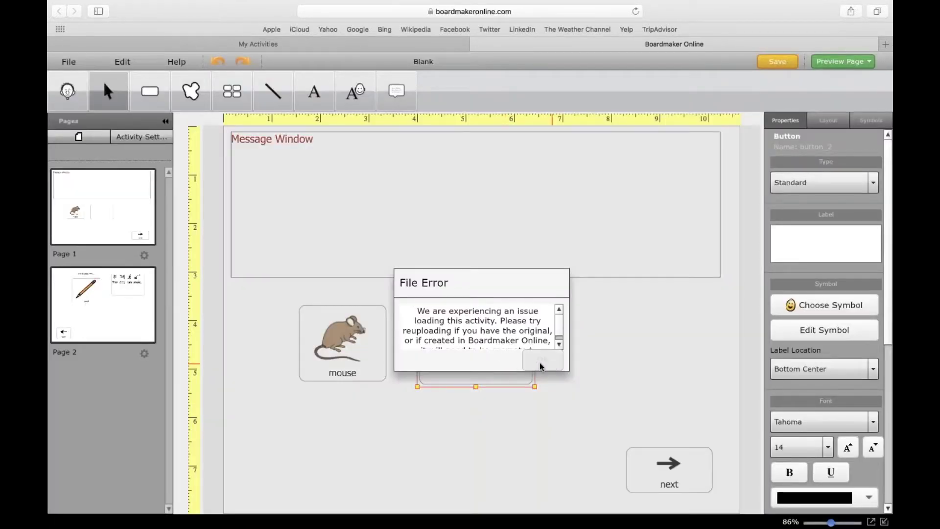
pyautogui.click(541, 365)
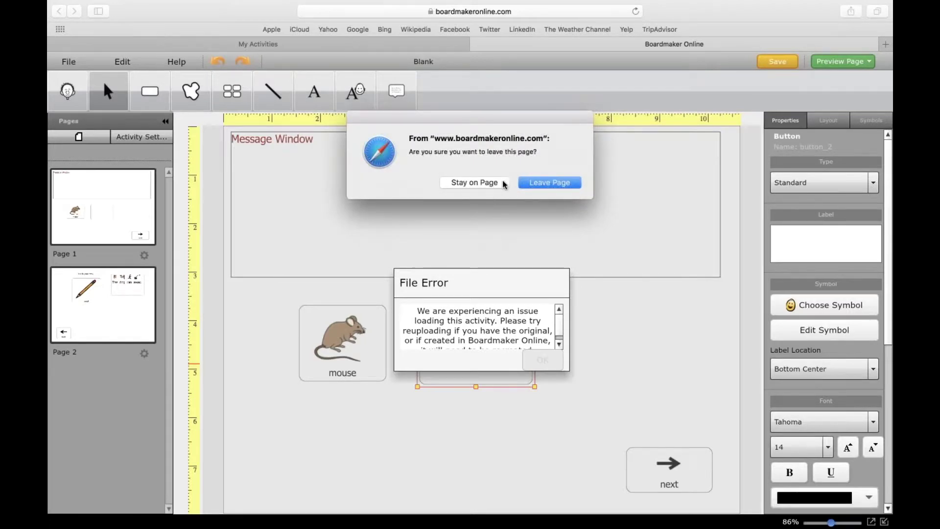
pyautogui.click(489, 182)
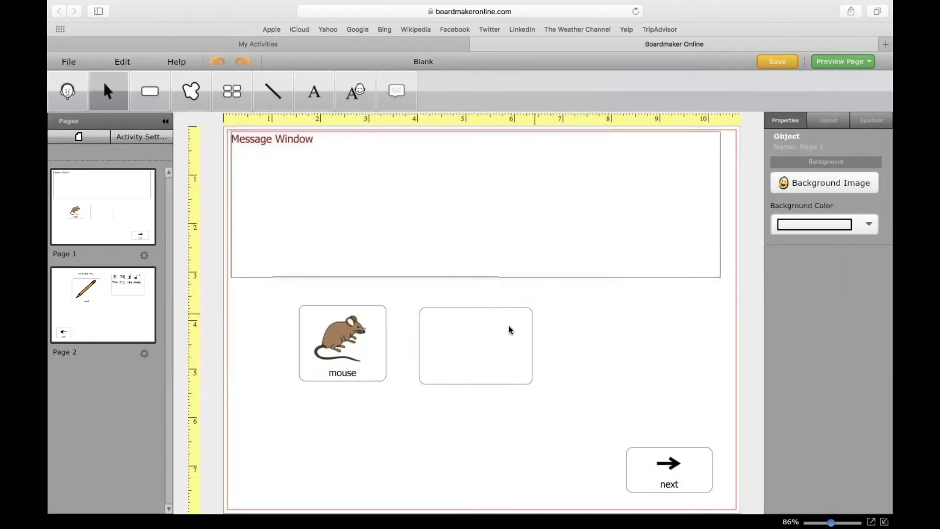
# Label the blank button beside the mouse button "the" and give it the black triangle symbol
pyautogui.doubleClick(497, 352)
pyautogui.write('the')
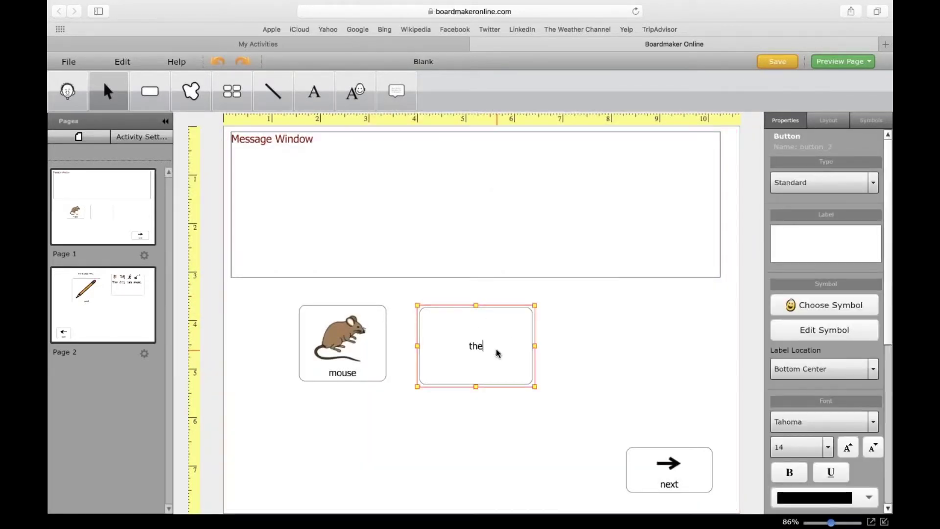
pyautogui.press('Return')
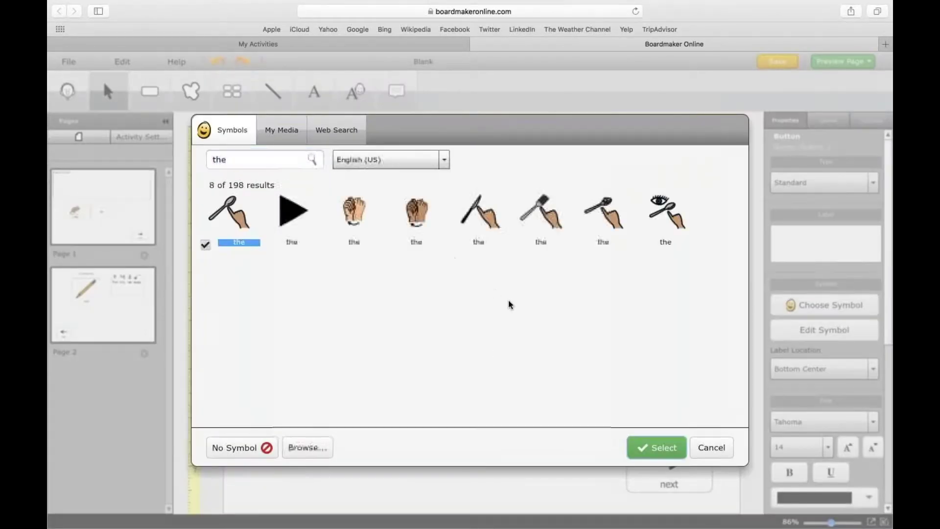
pyautogui.click(657, 447)
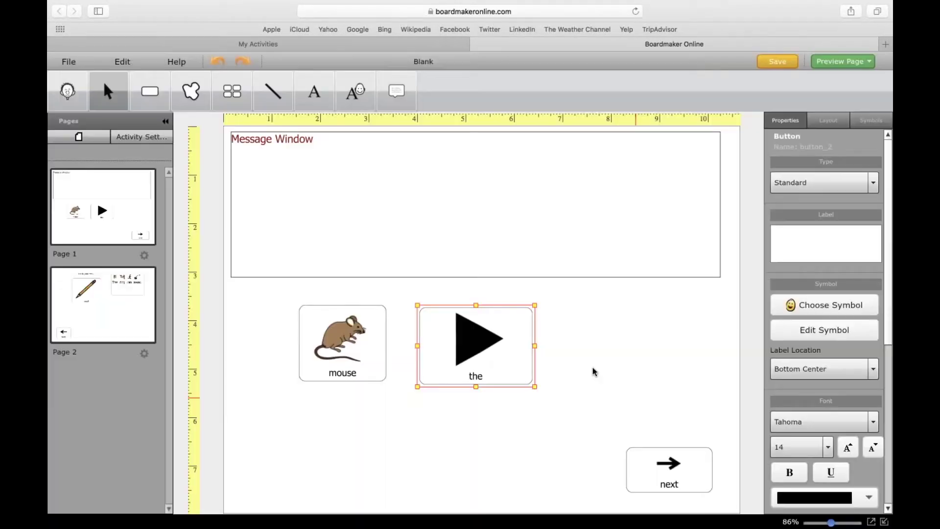
# Draw a third button beside "the", label it "lion", and give it the standing lion symbol
pyautogui.click(144, 91)
pyautogui.moveTo(558, 306); pyautogui.dragTo(670, 381)
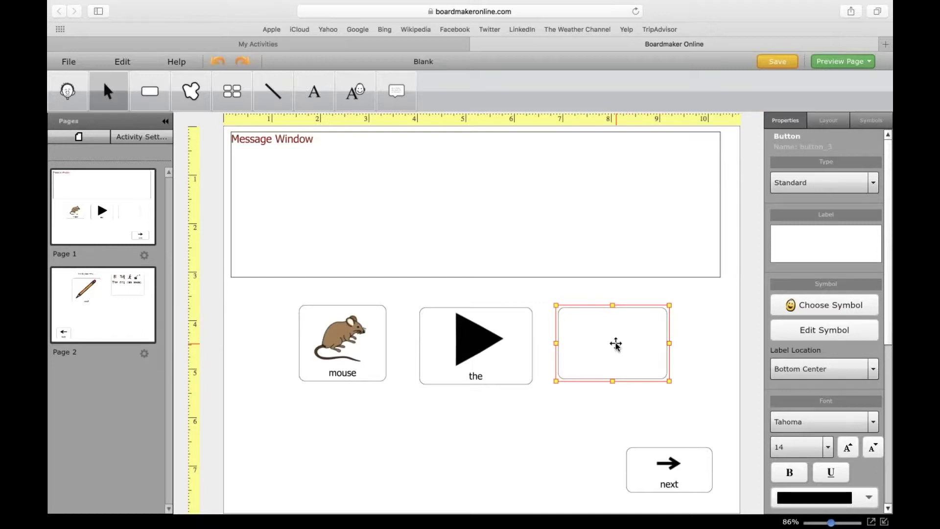
pyautogui.doubleClick(616, 344)
pyautogui.write('lion')
pyautogui.click(475, 284)
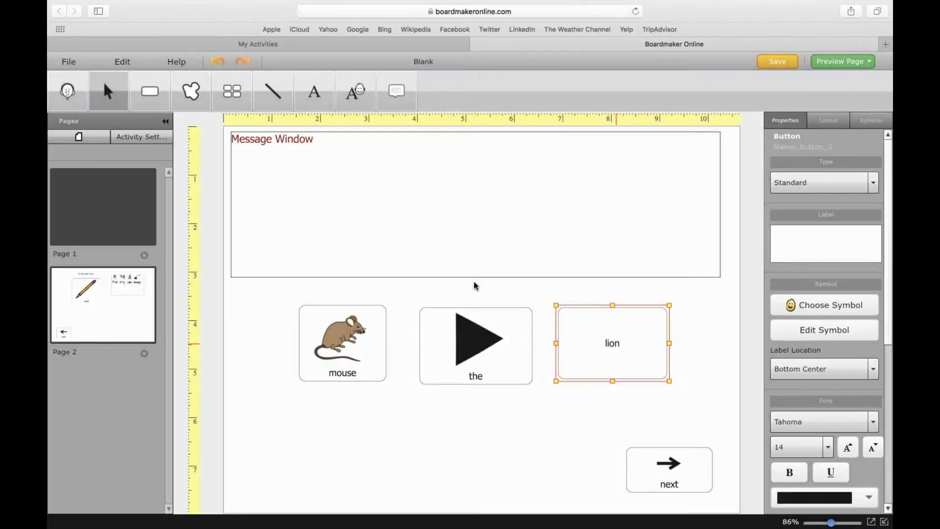
pyautogui.click(649, 446)
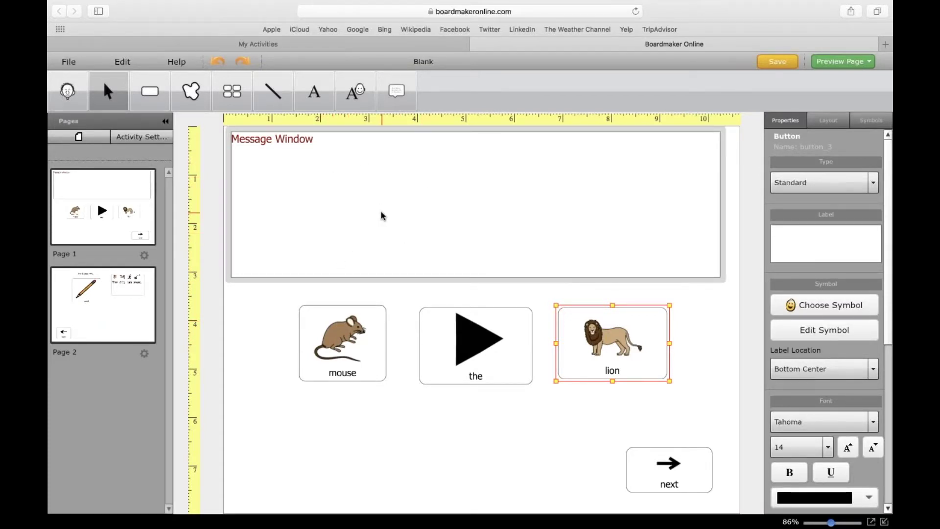
# Add an InsertText action to the mouse button with the text "the mouse ran under the fridge."
pyautogui.click(346, 343)
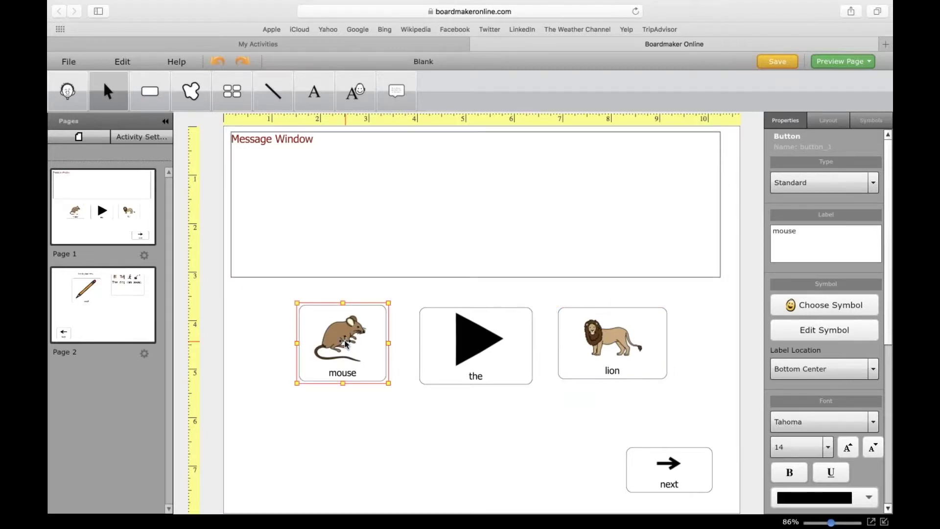
pyautogui.doubleClick(346, 343)
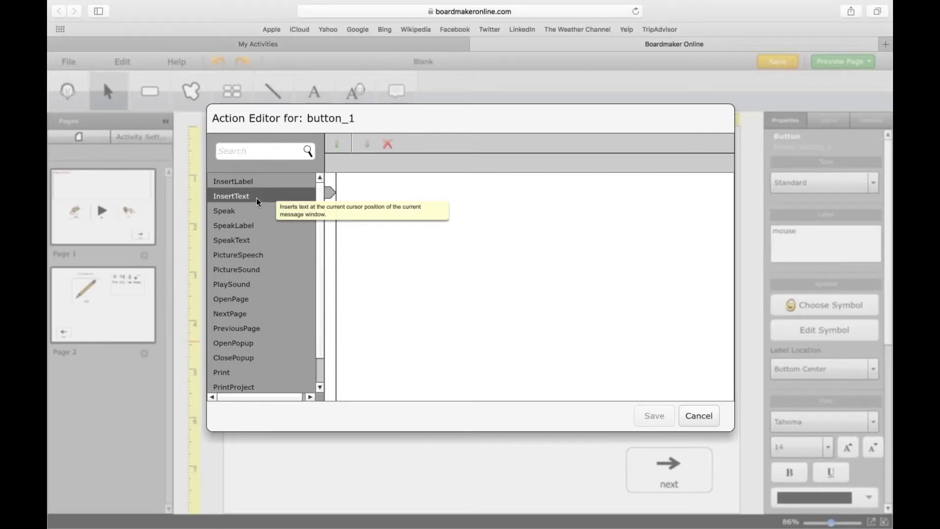
pyautogui.doubleClick(281, 198)
pyautogui.write('the mou')
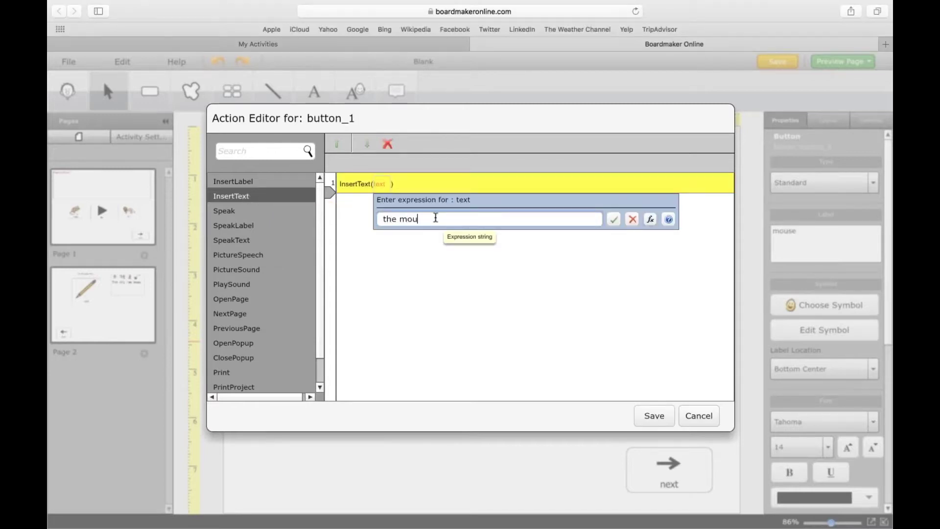
pyautogui.write('se ran under the fridge.')
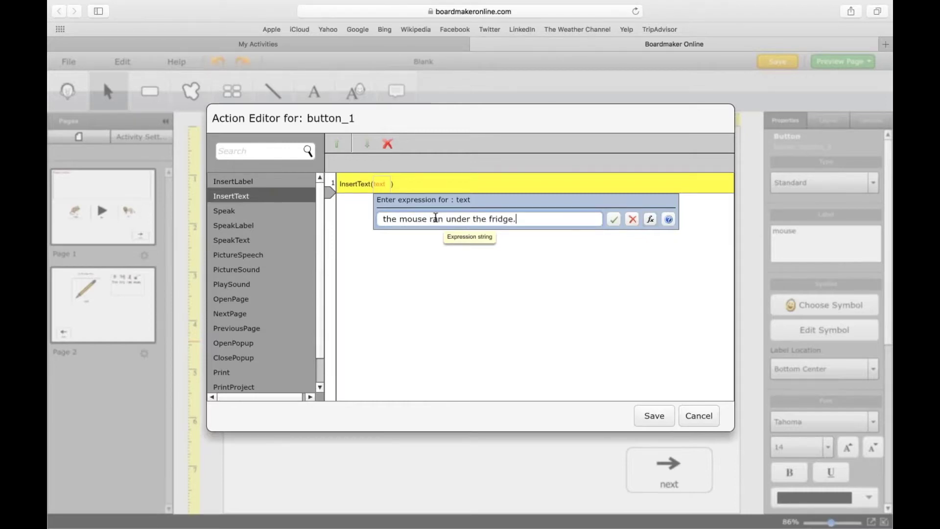
pyautogui.click(614, 219)
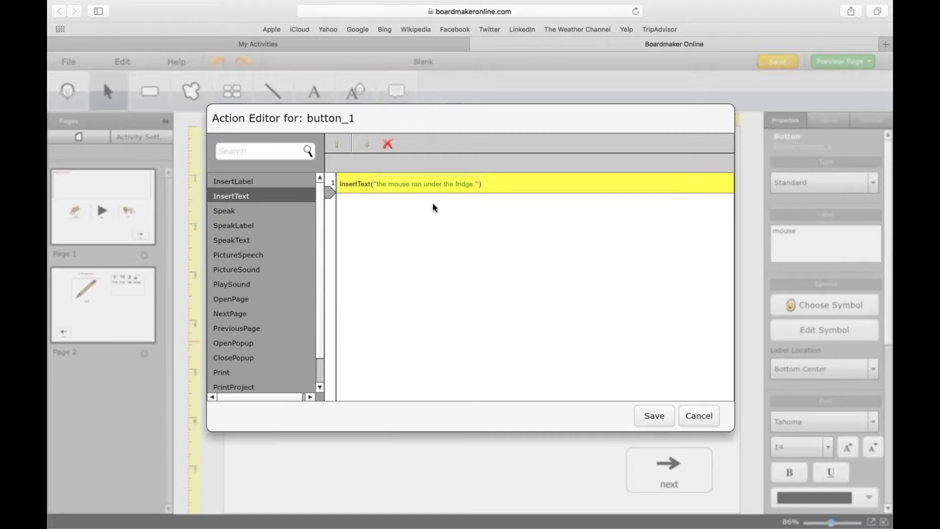
# Save the mouse button's action, test it in page preview by inserting its sentence and reading the message window, and return to design mode
pyautogui.click(651, 413)
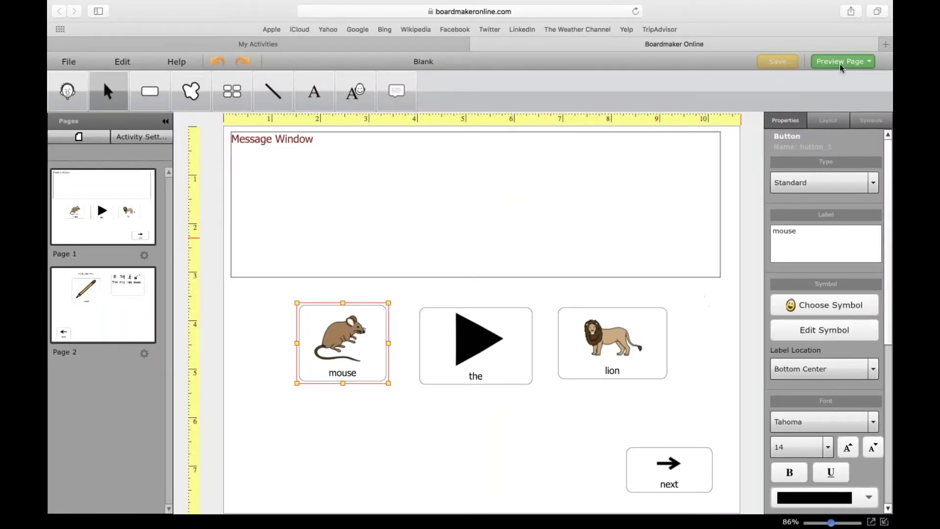
pyautogui.click(840, 62)
pyautogui.click(842, 92)
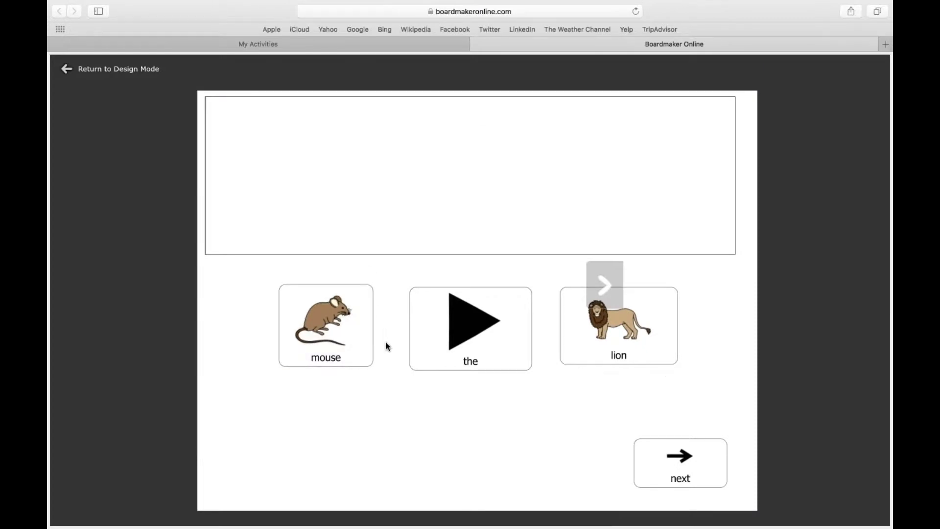
pyautogui.click(340, 312)
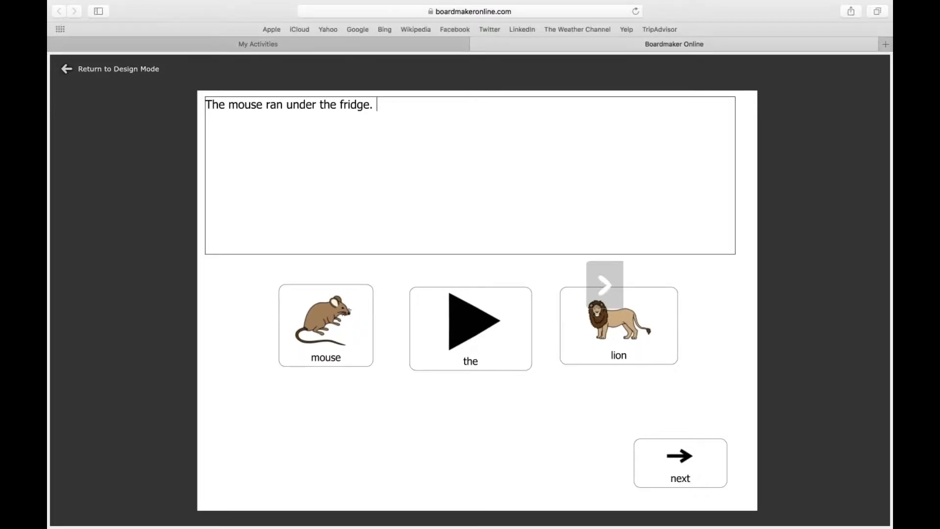
pyautogui.click(316, 143)
pyautogui.click(314, 143)
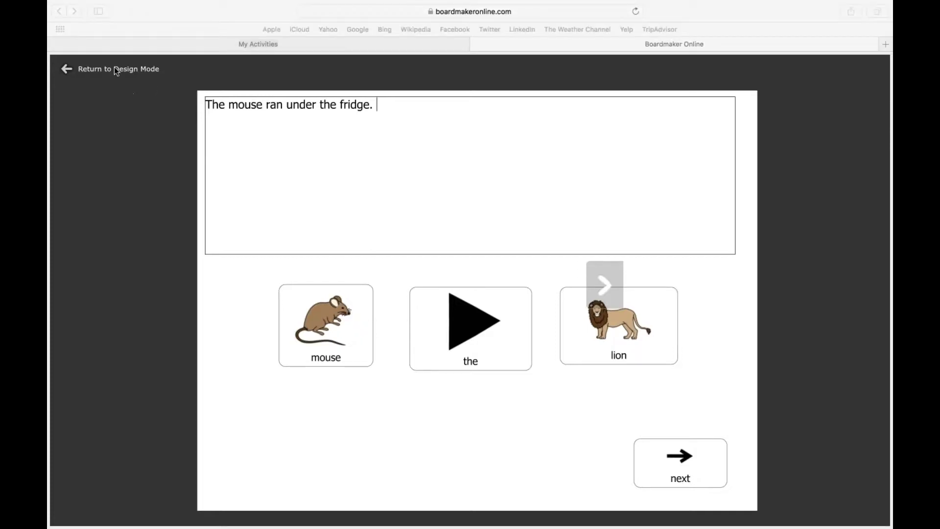
pyautogui.click(132, 71)
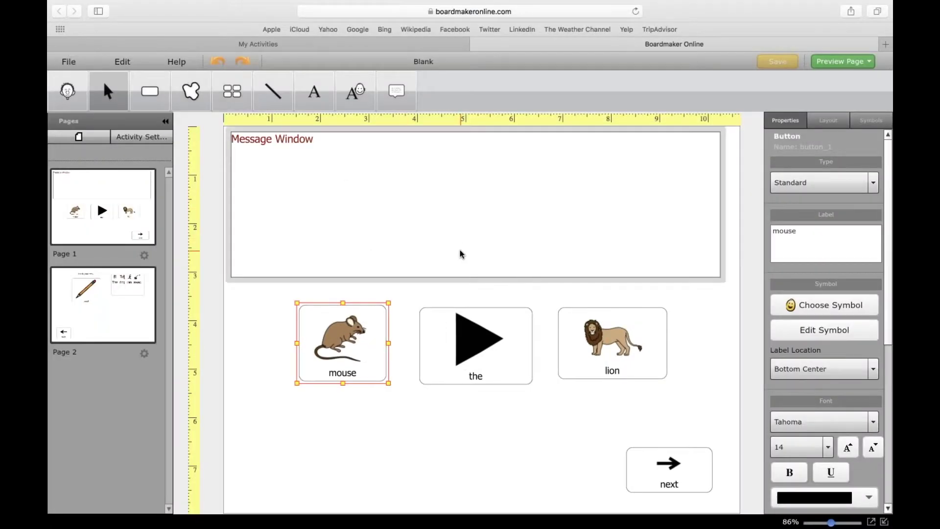
# Add an InsertLabel action to both the "the" button and the lion button, saving each one
pyautogui.doubleClick(490, 318)
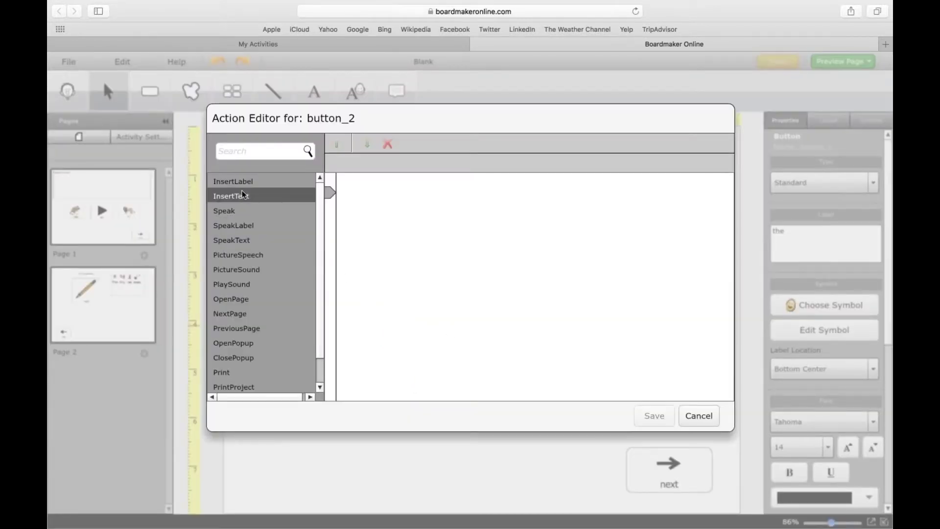
pyautogui.doubleClick(237, 181)
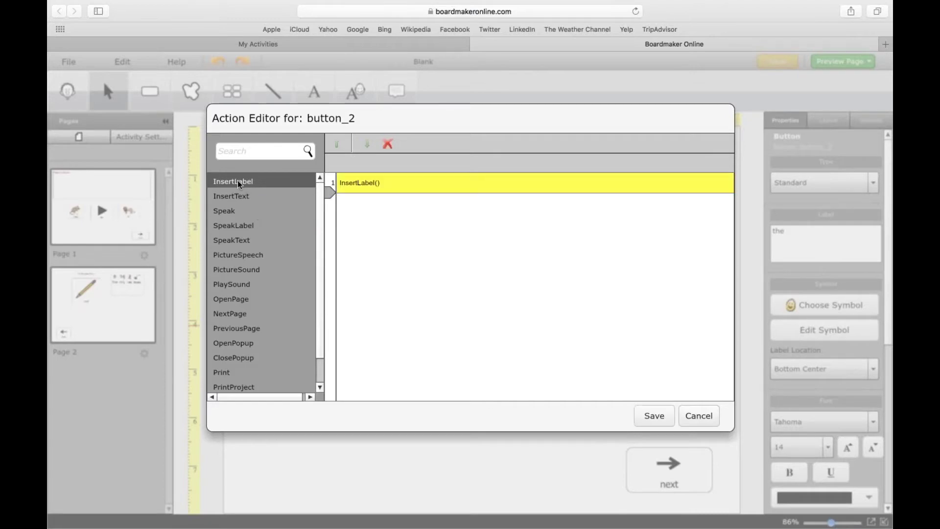
pyautogui.click(660, 416)
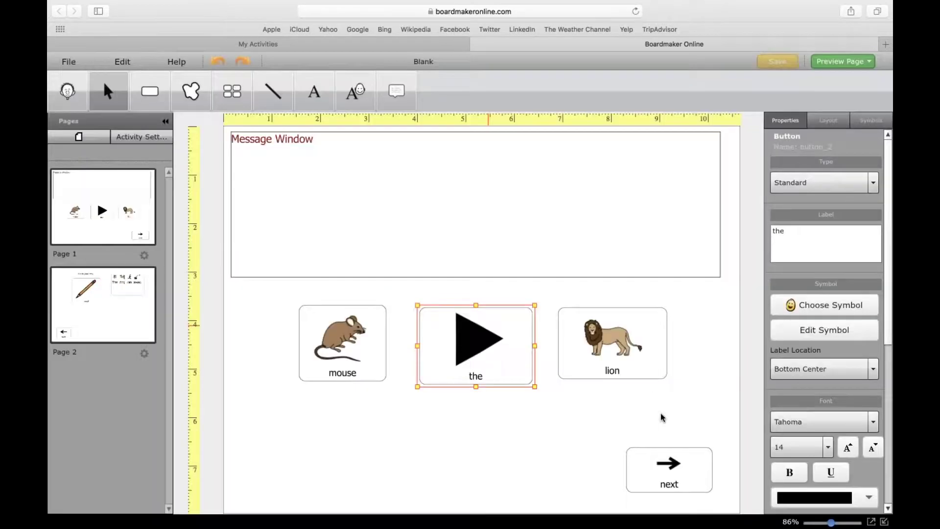
pyautogui.click(601, 337)
pyautogui.doubleClick(602, 337)
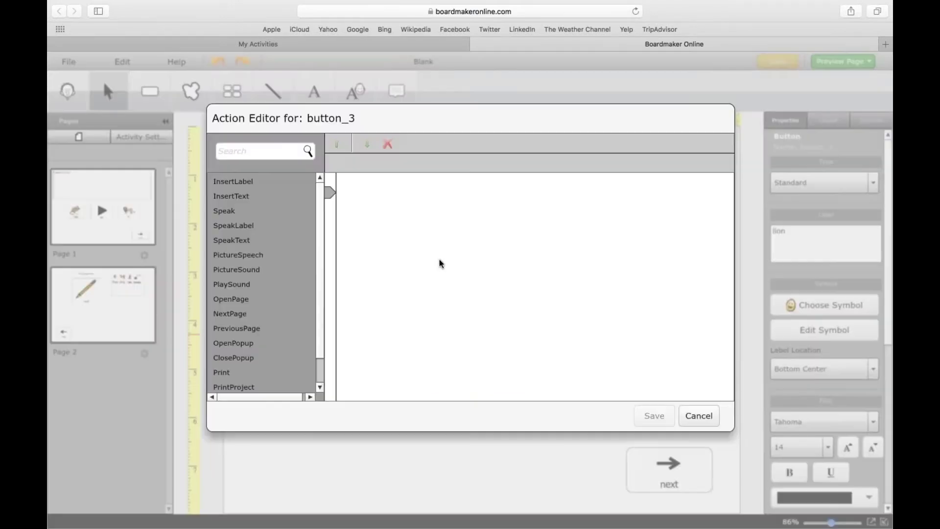
pyautogui.doubleClick(263, 185)
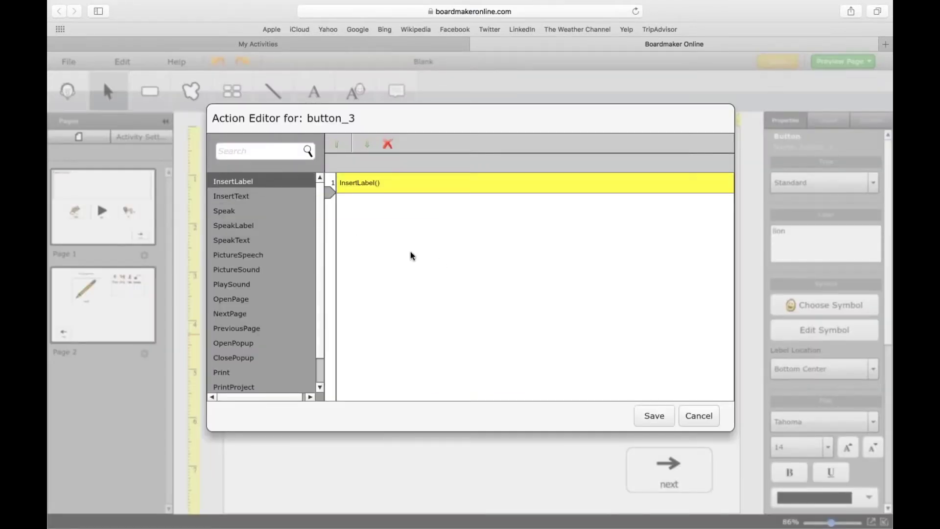
pyautogui.click(655, 414)
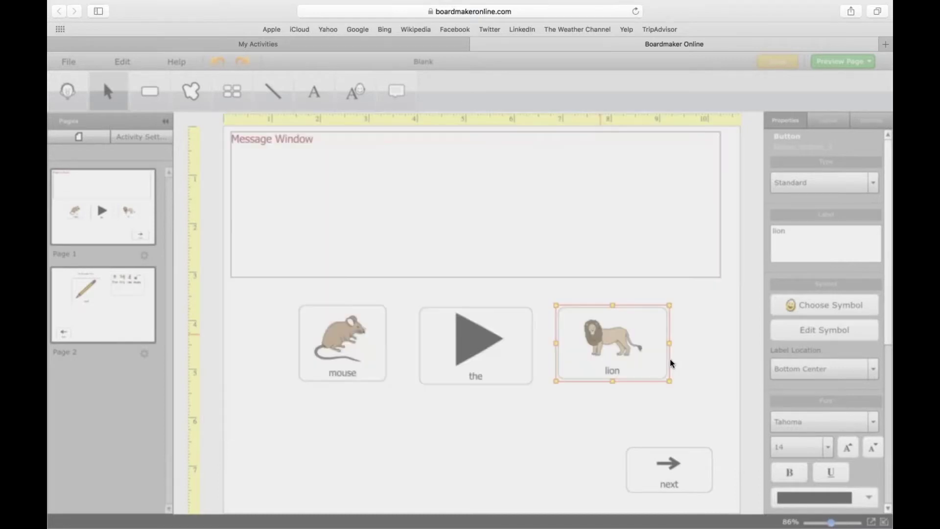
# Preview the page, insert "The lion" with the two label buttons, have the message window read it, and return to design mode
pyautogui.click(845, 63)
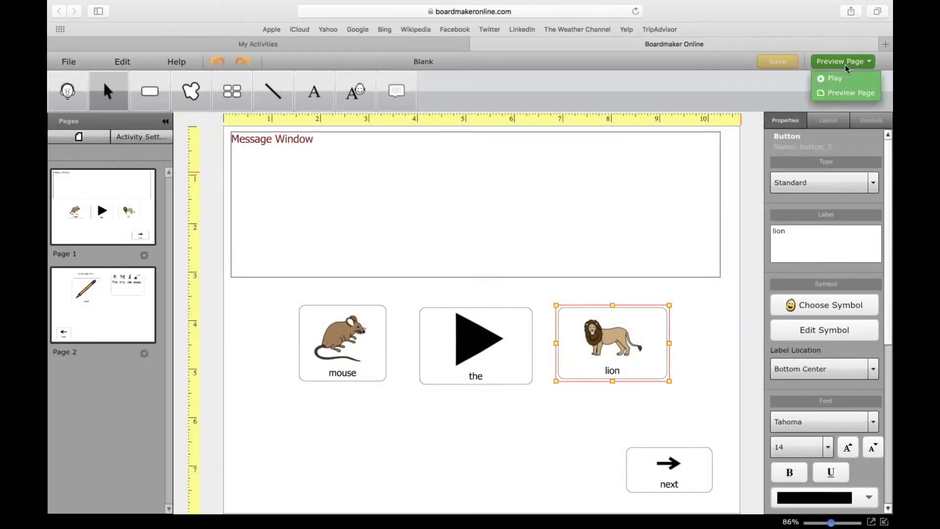
pyautogui.click(845, 91)
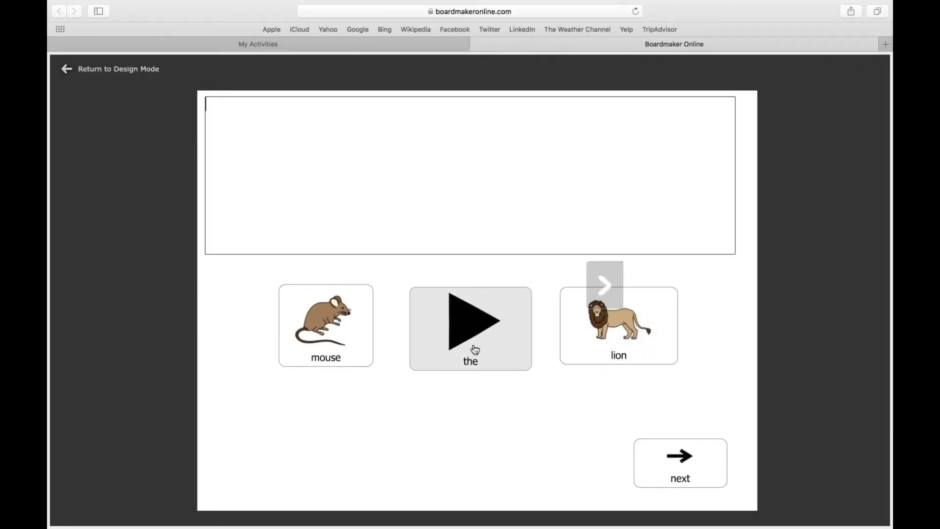
pyautogui.click(571, 347)
pyautogui.click(545, 340)
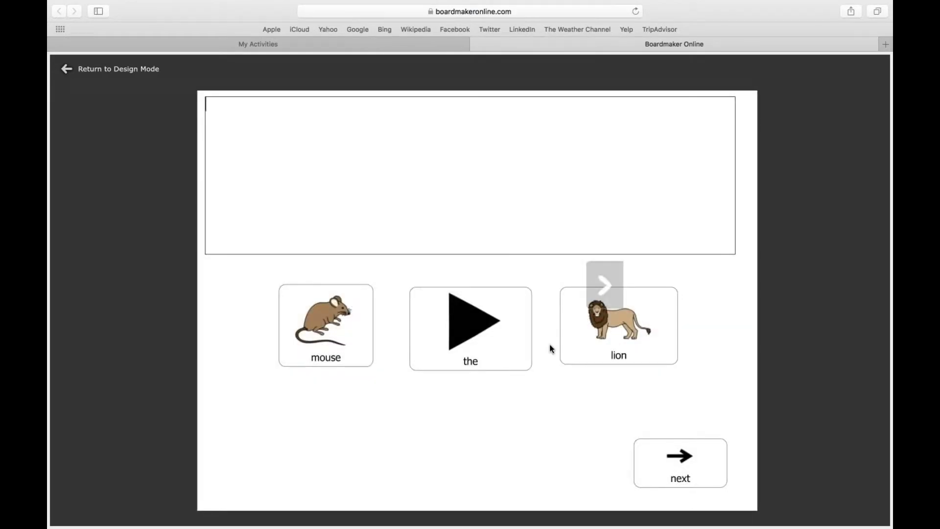
pyautogui.click(479, 328)
pyautogui.click(596, 334)
pyautogui.click(316, 183)
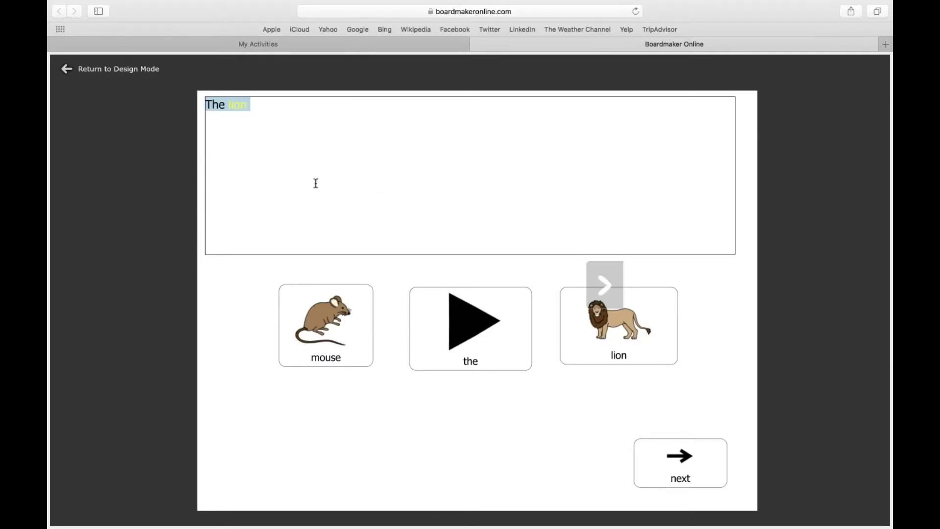
pyautogui.click(150, 69)
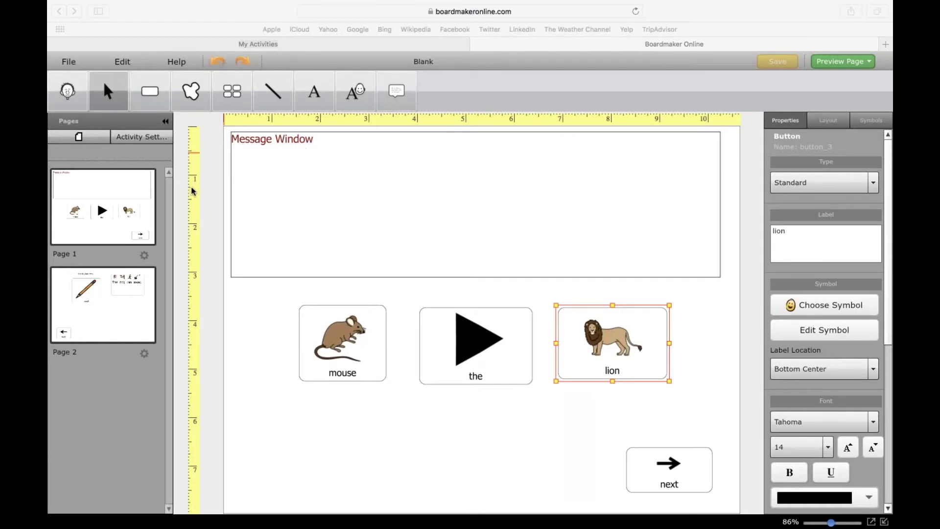
# Add a ReadAndHighlight(object) action to the symbolated "The dog ran away." button on page 2, with button_1 as its object, and save it
pyautogui.click(135, 296)
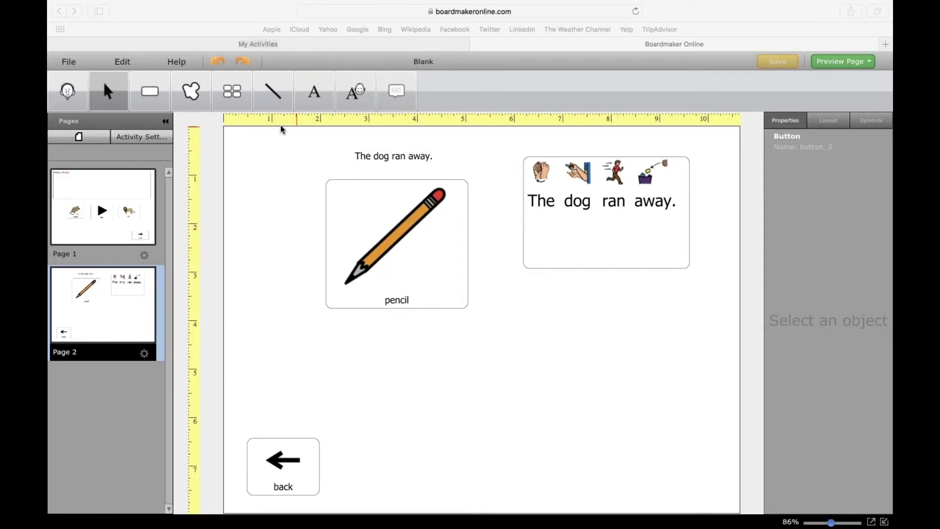
pyautogui.doubleClick(590, 229)
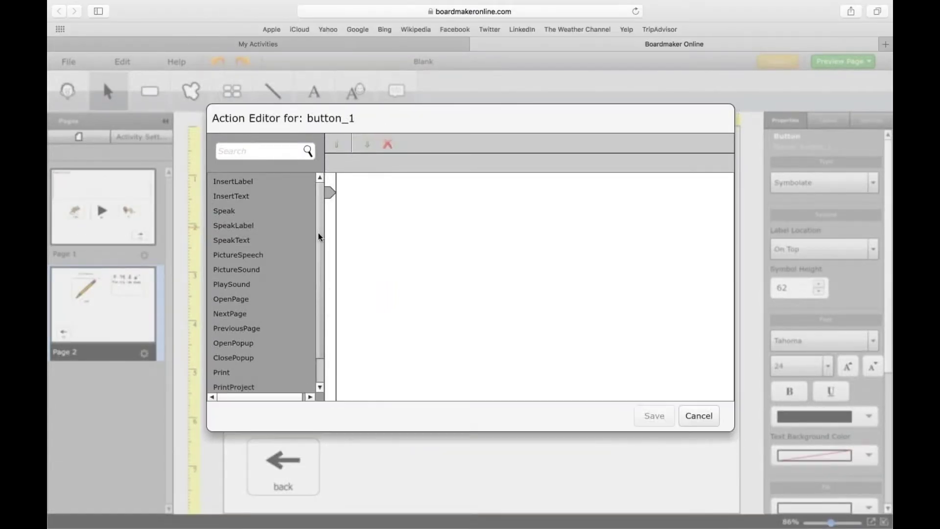
pyautogui.scroll(-2, 319, 311)
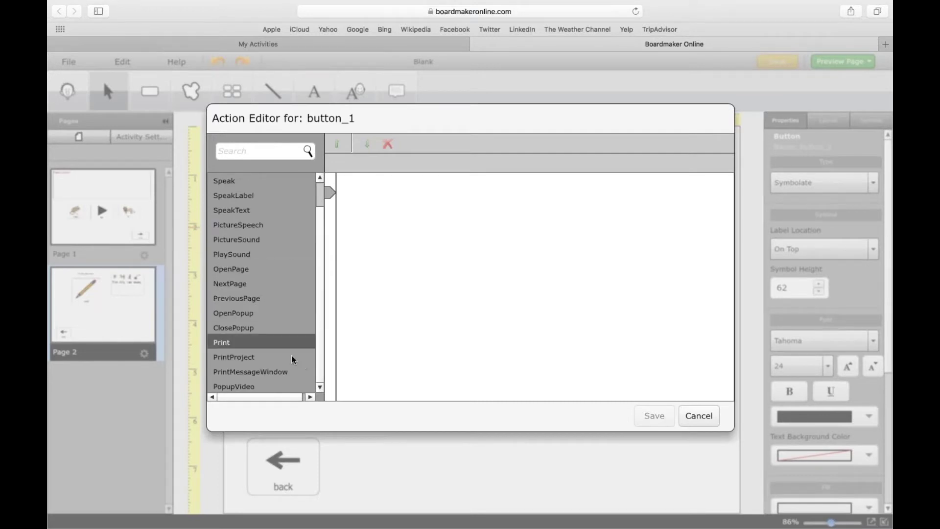
pyautogui.scroll(2, 318, 294)
pyautogui.click(253, 149)
pyautogui.write('read and')
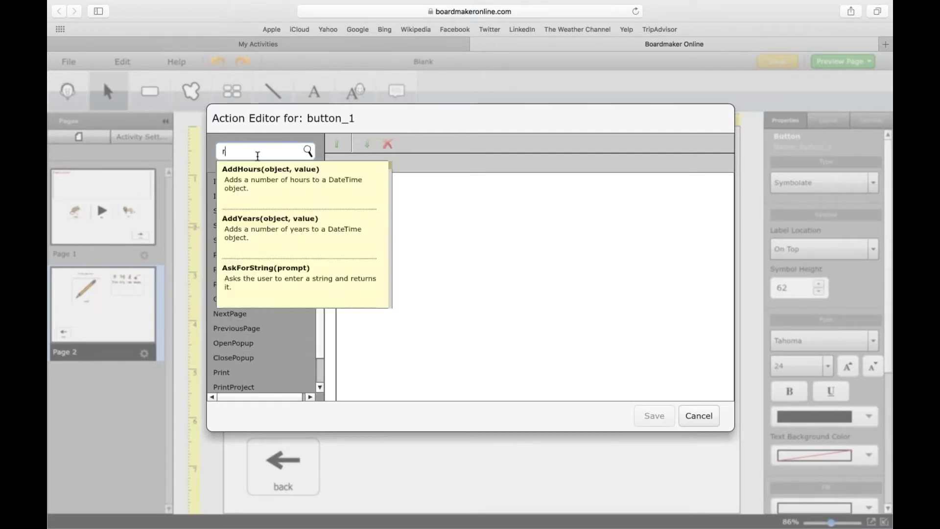
pyautogui.press('BackSpace')
pyautogui.press('BackSpace')
pyautogui.press('BackSpace')
pyautogui.press('BackSpace')
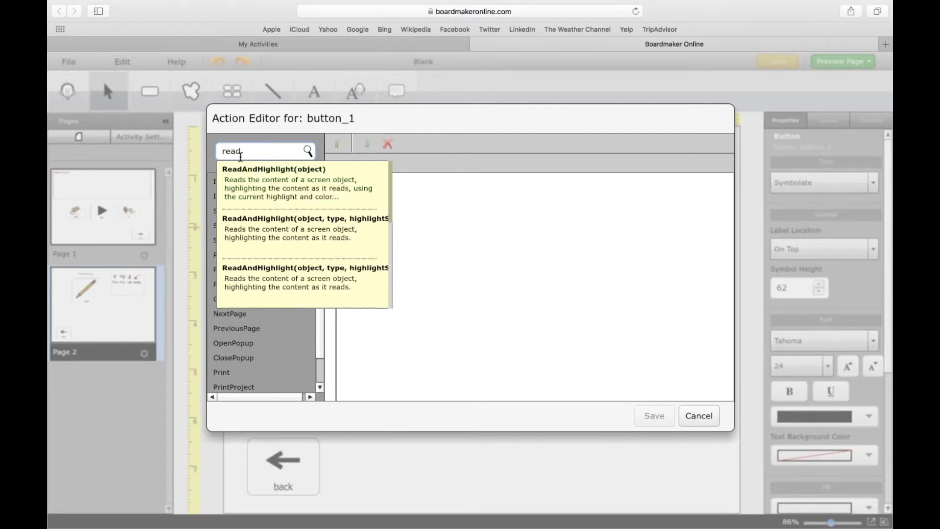
pyautogui.doubleClick(282, 183)
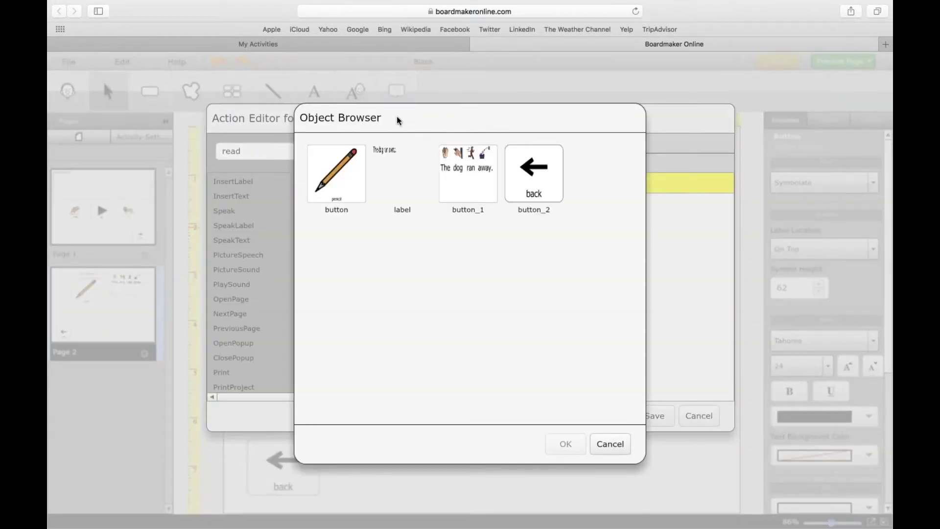
pyautogui.click(479, 177)
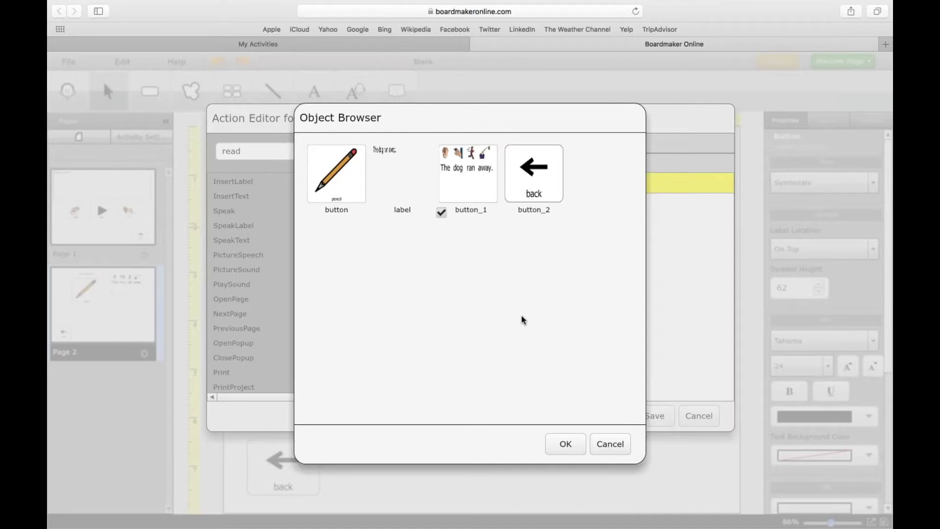
pyautogui.click(567, 444)
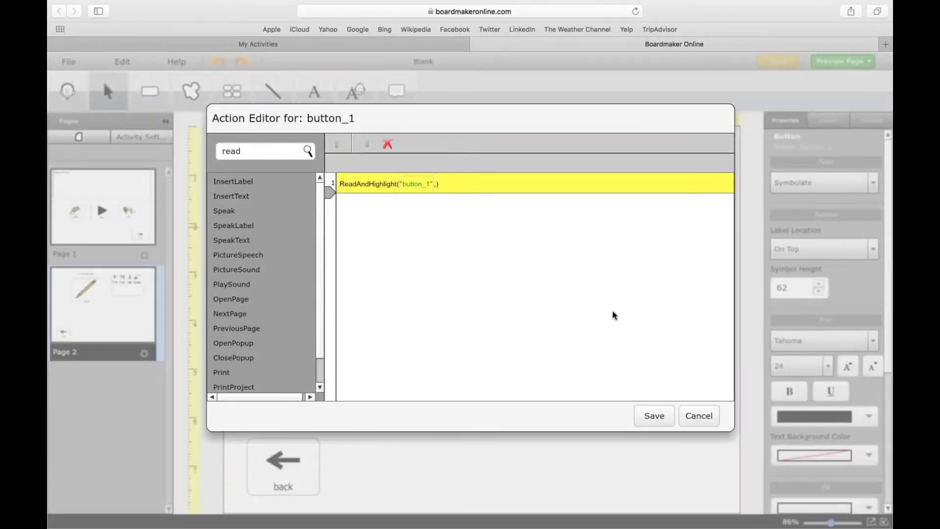
pyautogui.click(660, 419)
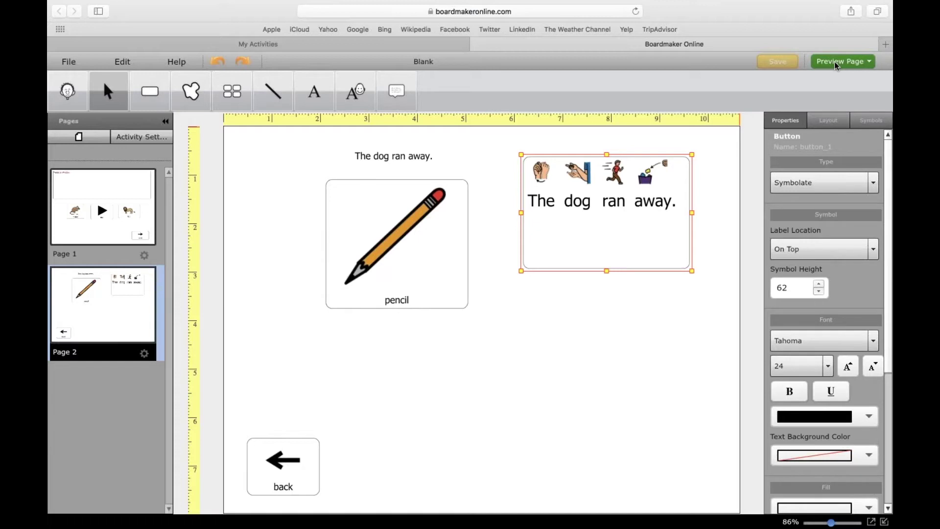
# Preview page 2, test the read-and-highlight action on the symbolated "The dog ran away." button, and return to design mode
pyautogui.click(835, 61)
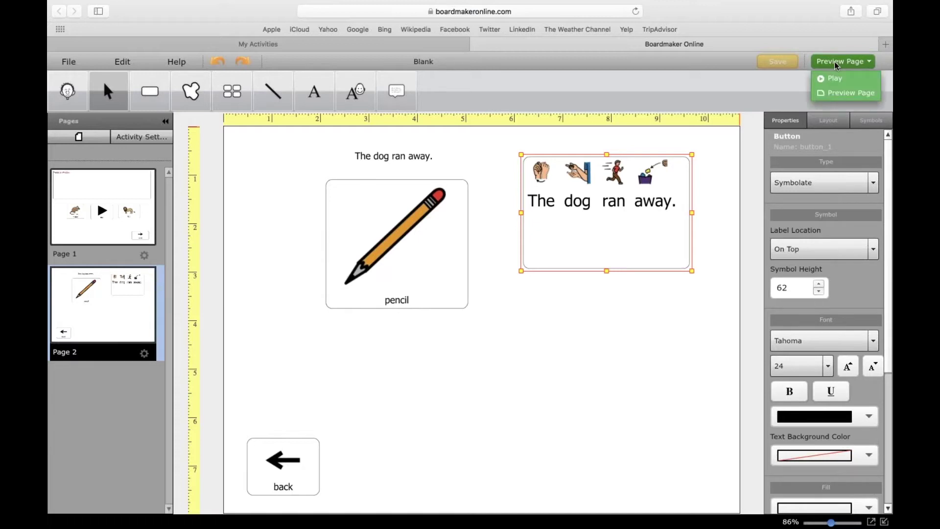
pyautogui.click(842, 92)
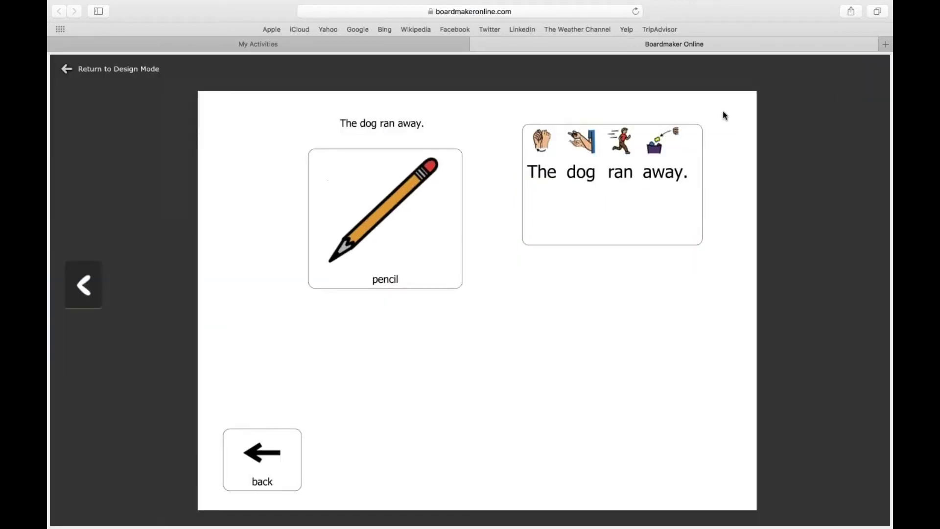
pyautogui.click(620, 206)
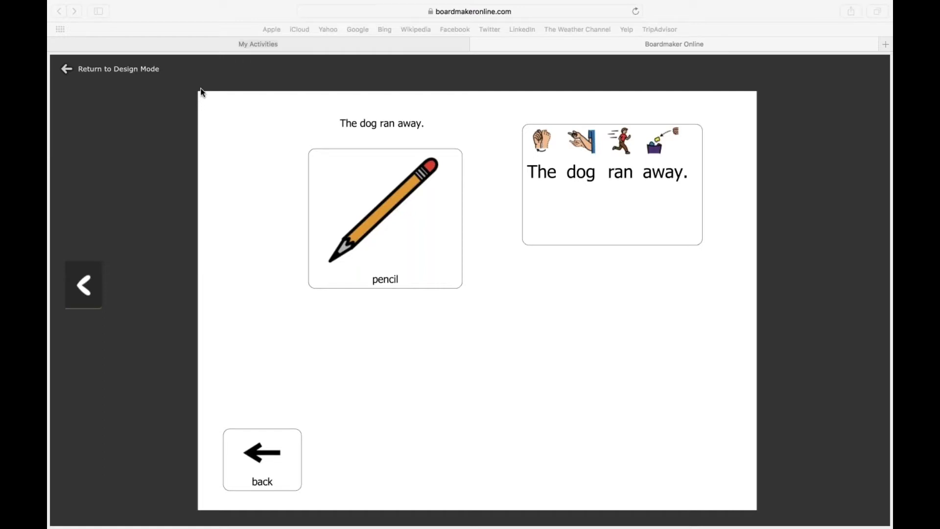
pyautogui.click(122, 69)
pyautogui.click(124, 73)
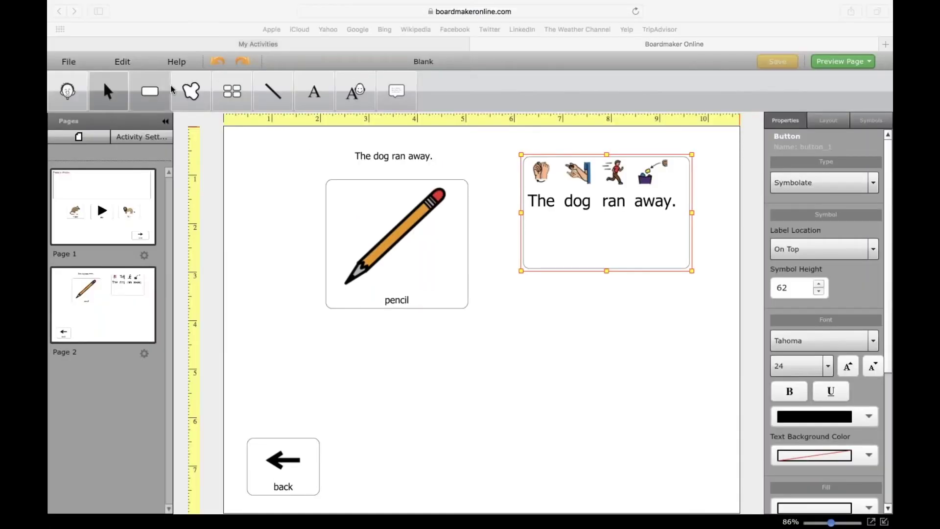
# Delete the message window from page 1
pyautogui.click(117, 186)
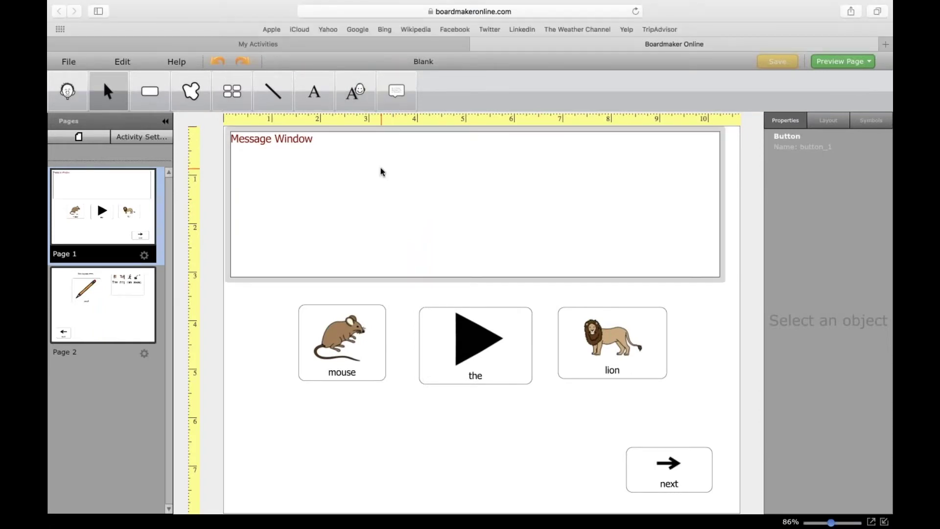
pyautogui.click(405, 190)
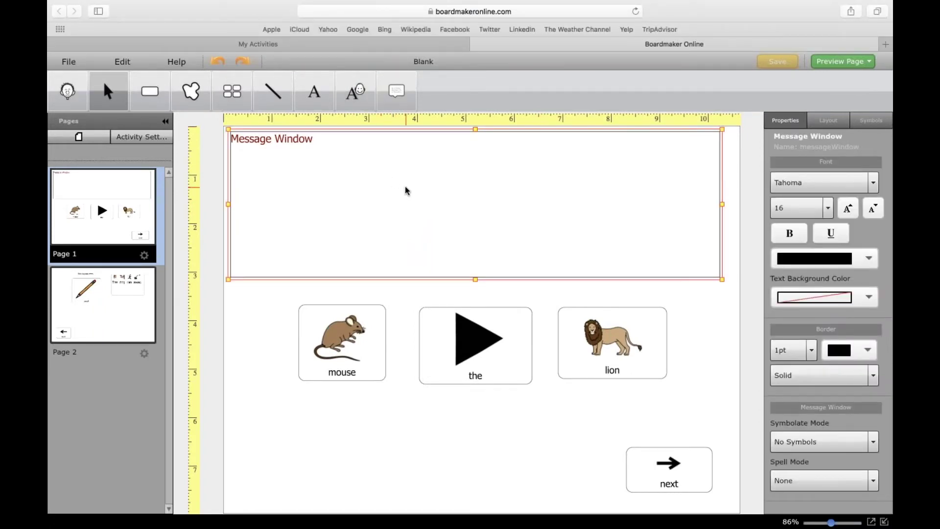
pyautogui.click(375, 292)
# Check the mouse button's actions on page 1, cancel out, and remove the InsertLabel action from the lion button
pyautogui.doubleClick(359, 322)
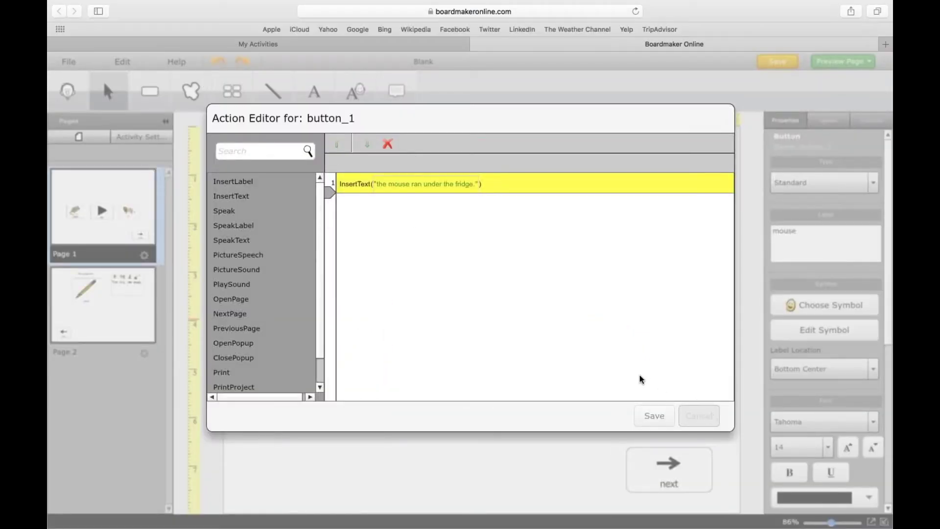
pyautogui.click(713, 418)
pyautogui.click(640, 360)
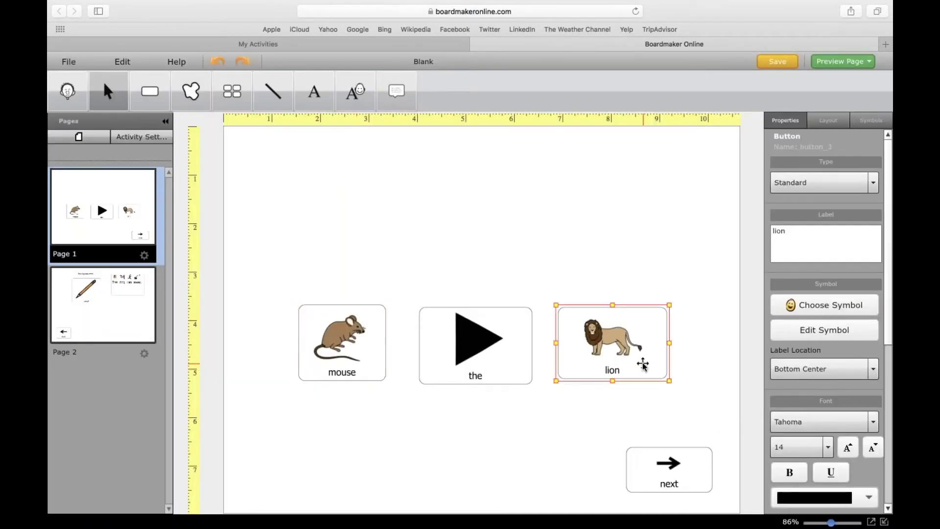
pyautogui.doubleClick(607, 317)
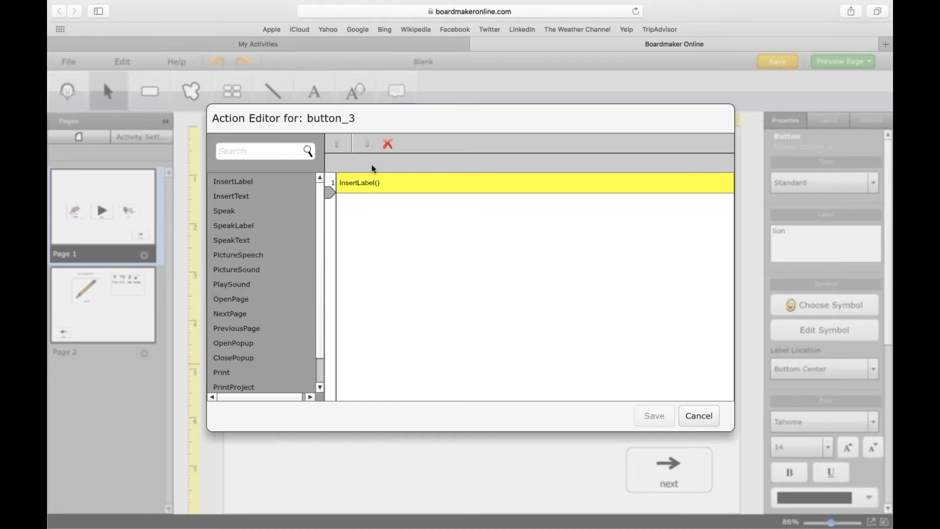
pyautogui.click(388, 145)
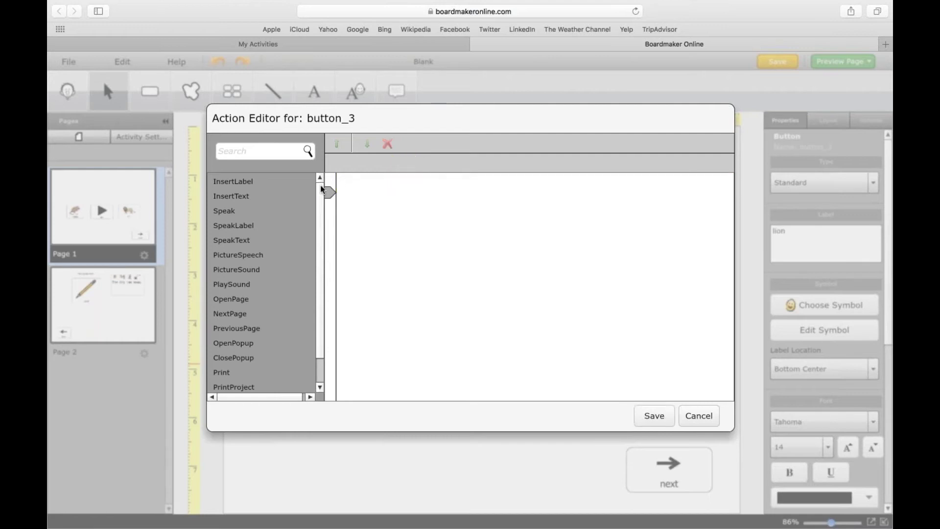
# Add a PlaySound action to the lion button using the "Lion" sound found in My Media, and save it
pyautogui.doubleClick(266, 288)
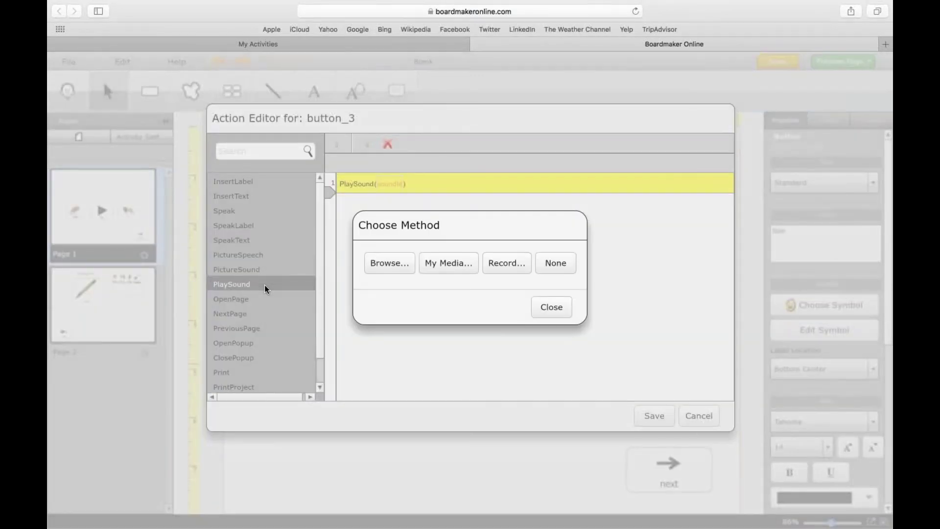
pyautogui.click(443, 270)
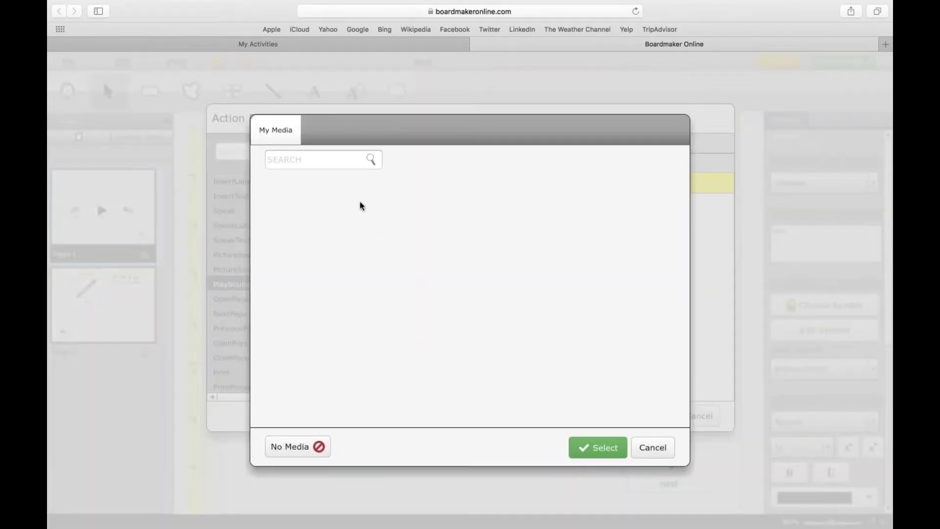
pyautogui.click(316, 161)
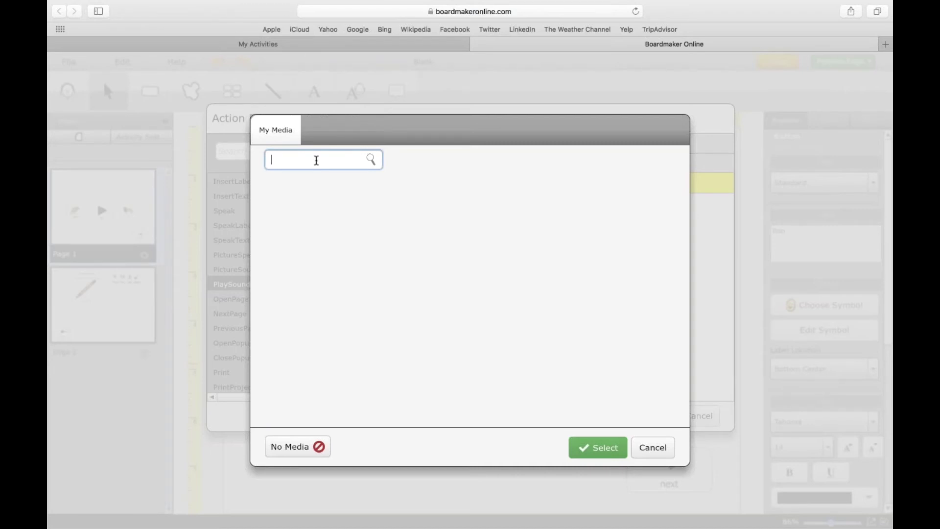
pyautogui.write('liomn')
pyautogui.press('BackSpace')
pyautogui.press('BackSpace')
pyautogui.write('n')
pyautogui.press('Return')
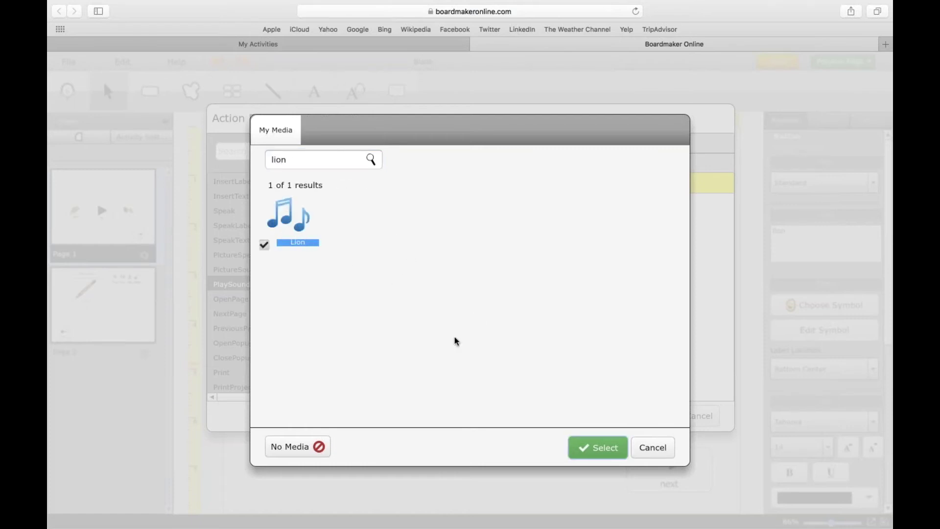
pyautogui.click(595, 448)
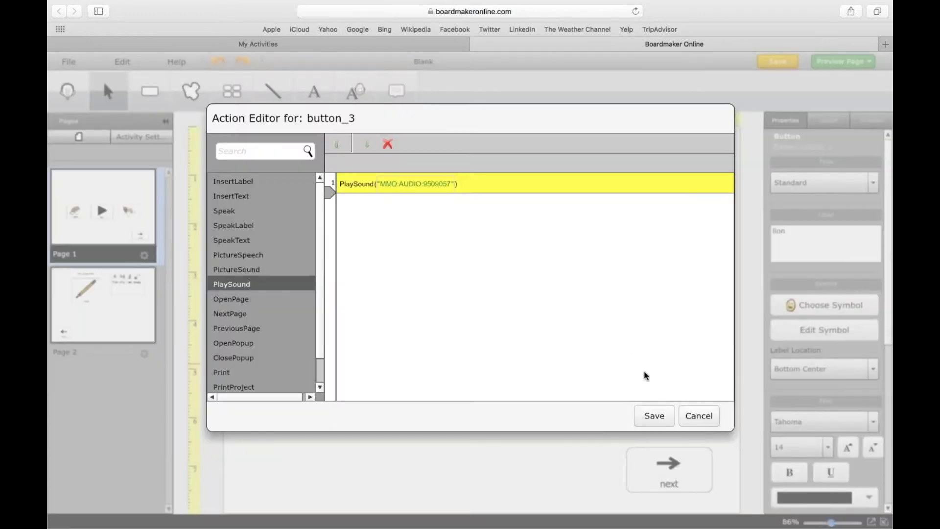
pyautogui.click(654, 416)
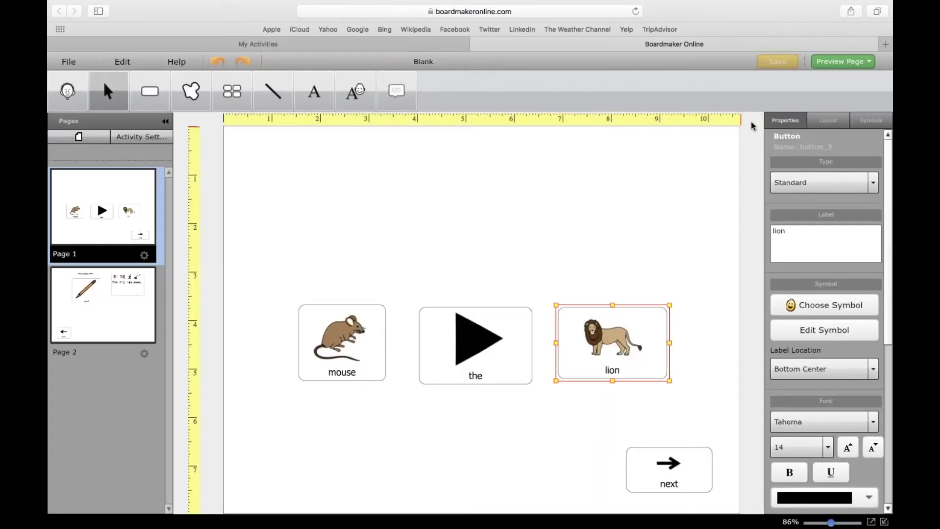
# Preview page 1 and test the lion button's sound
pyautogui.click(853, 61)
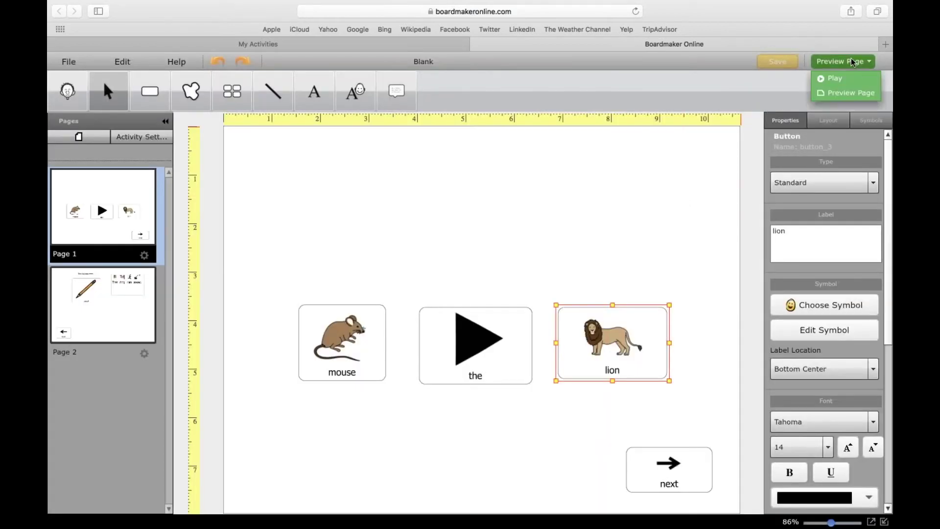
pyautogui.click(849, 95)
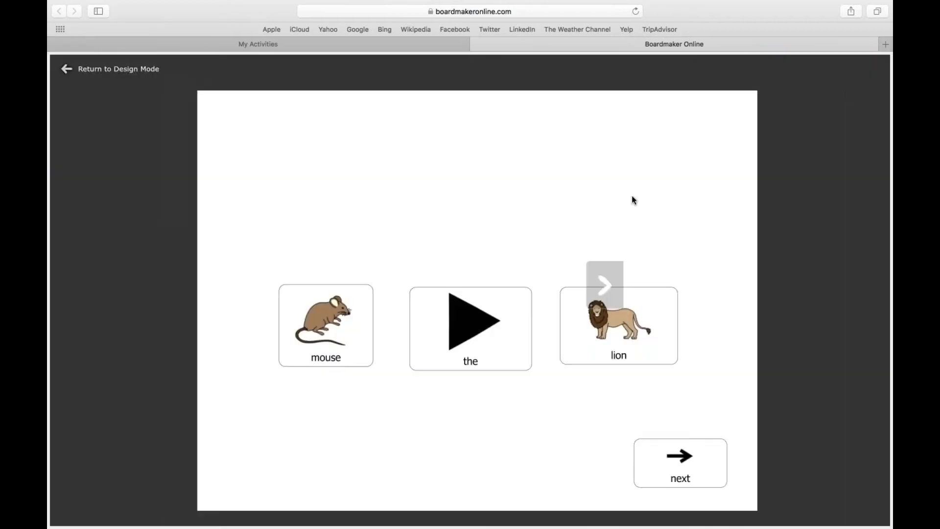
pyautogui.click(654, 325)
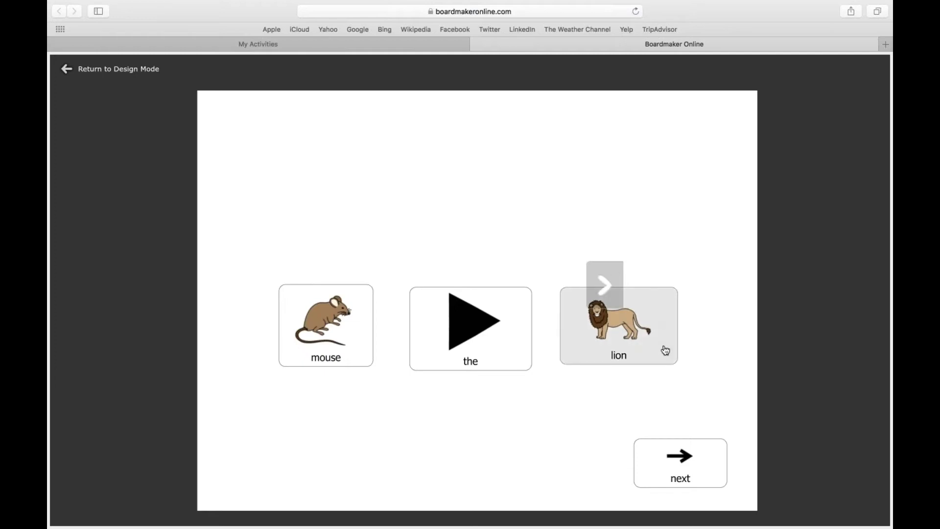
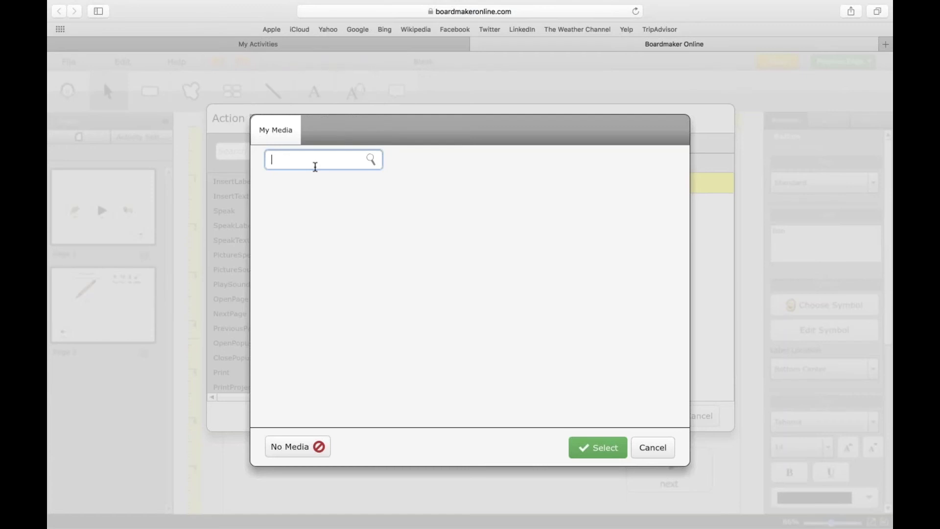
# Search My Media for "bell", assign the Glass Bell sound to the lion button's PlaySound action, and save it
pyautogui.write('bell')
pyautogui.press('Return')
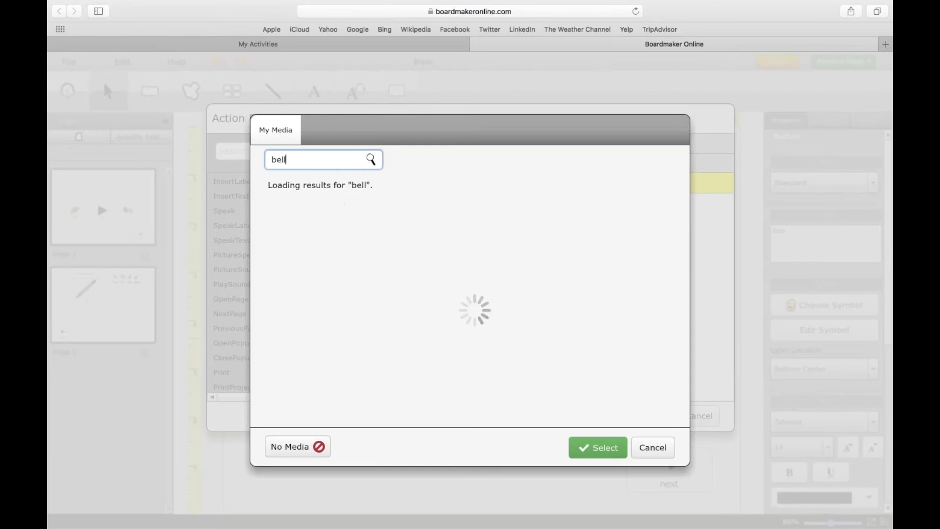
pyautogui.click(349, 215)
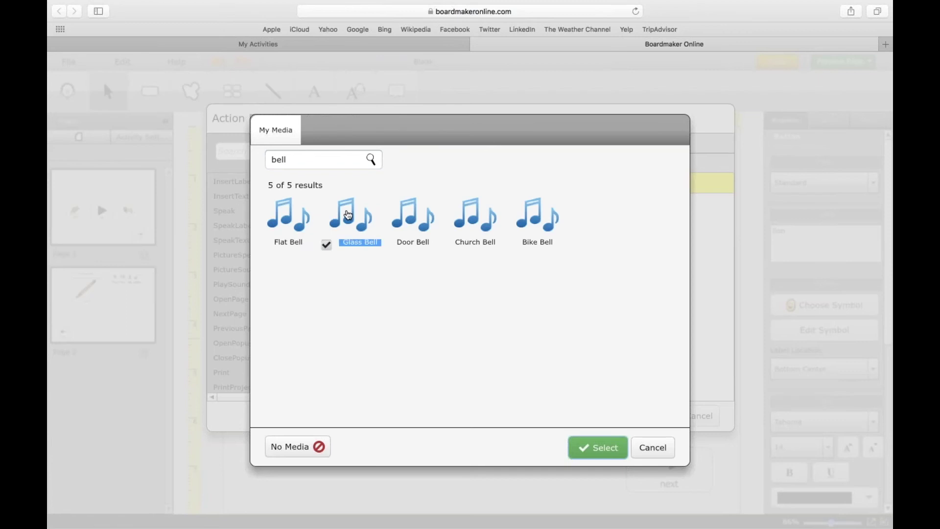
pyautogui.click(597, 448)
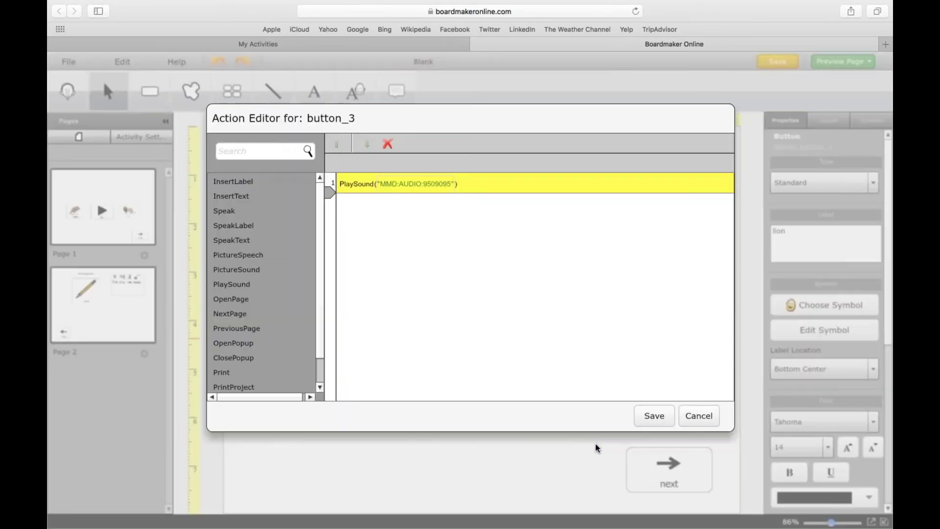
pyautogui.click(657, 419)
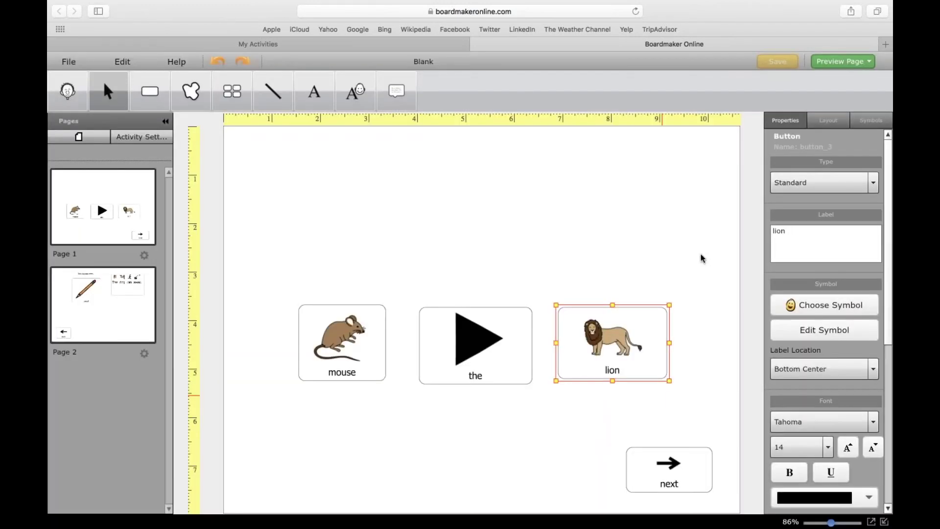
# Preview page 1 with the bell sound on the lion button and return to design mode
pyautogui.click(845, 64)
pyautogui.click(841, 93)
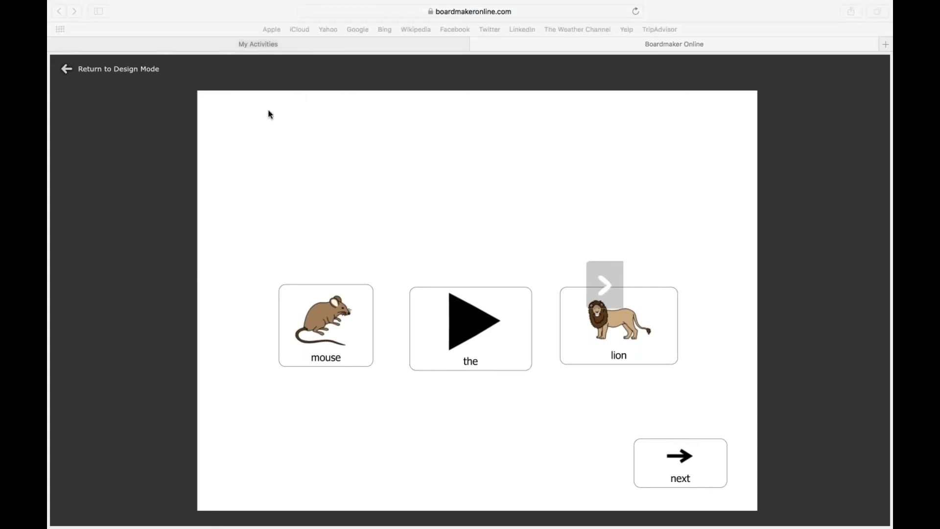
pyautogui.click(73, 68)
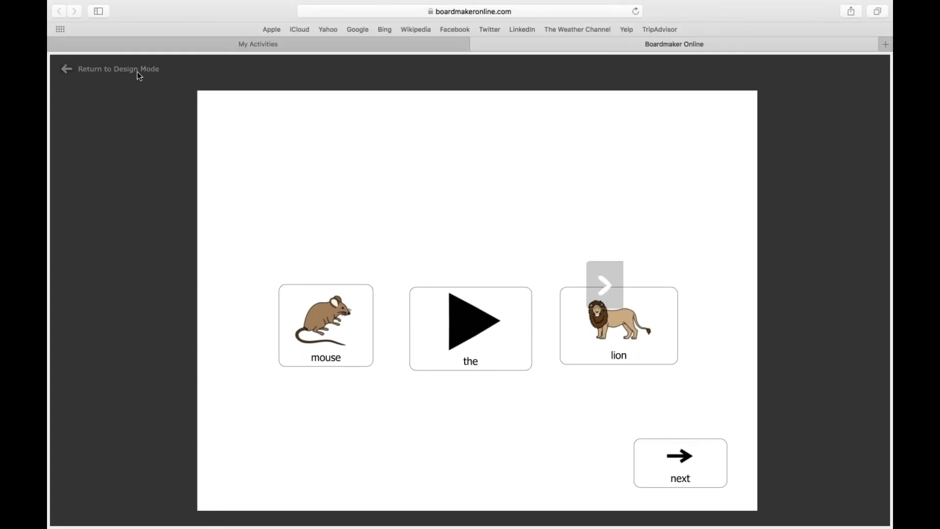
pyautogui.click(89, 66)
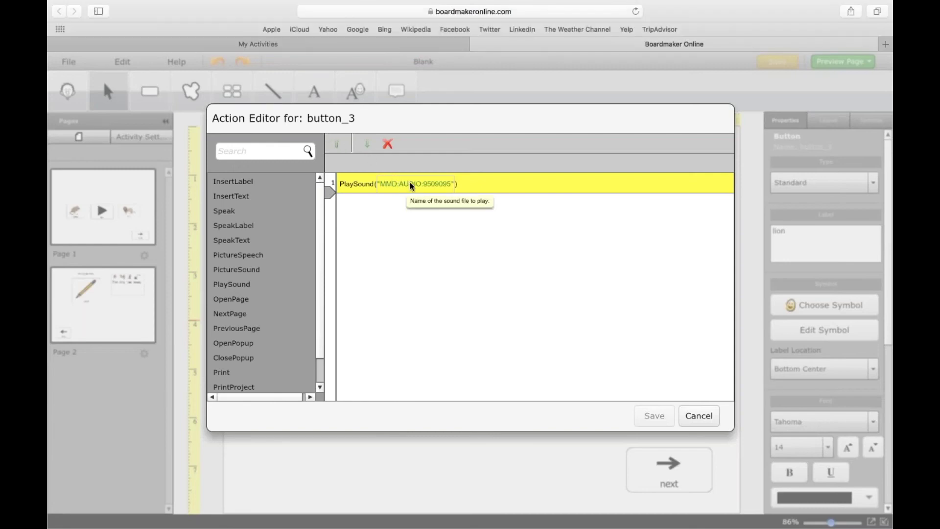
# Replace the lion button's PlaySound file with "Buzz 1", found by searching My Media for "buzz", and save the action
pyautogui.click(450, 184)
pyautogui.click(458, 263)
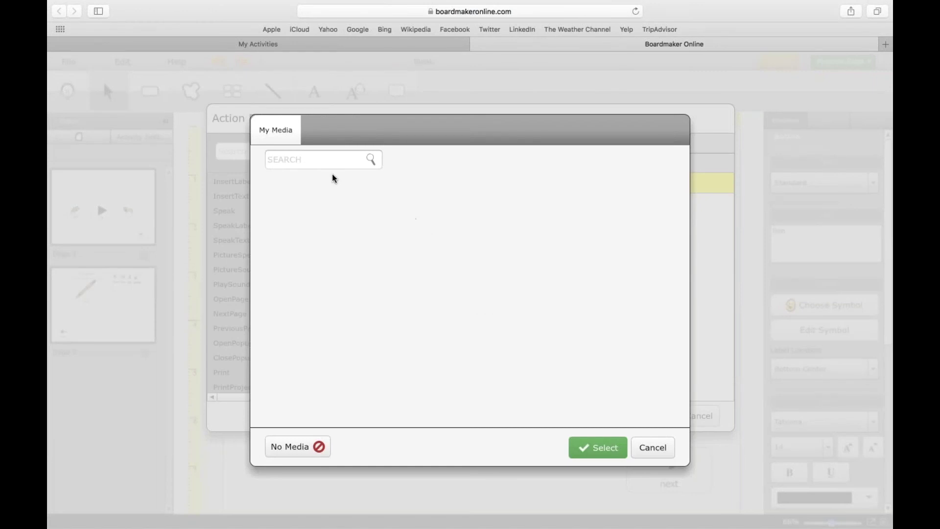
pyautogui.click(336, 164)
pyautogui.write('buzz')
pyautogui.press('Return')
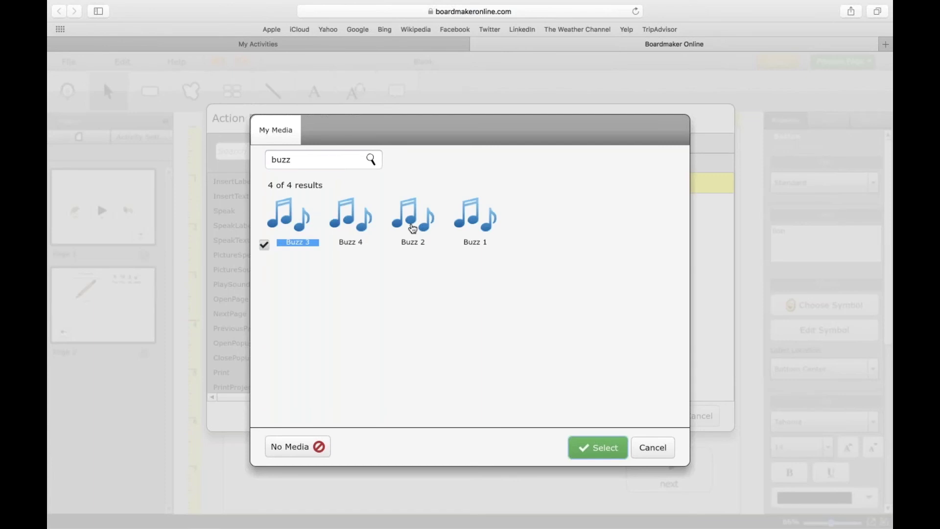
pyautogui.click(476, 229)
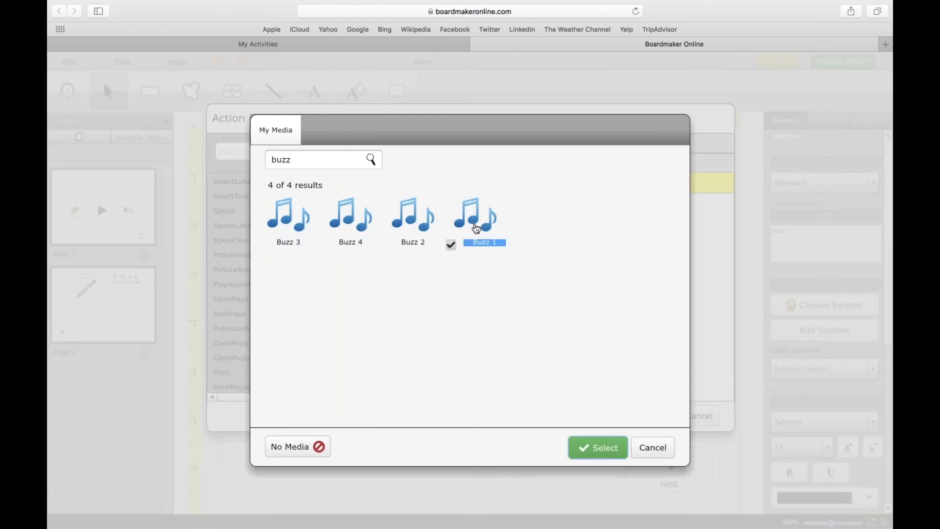
pyautogui.click(586, 448)
pyautogui.click(652, 414)
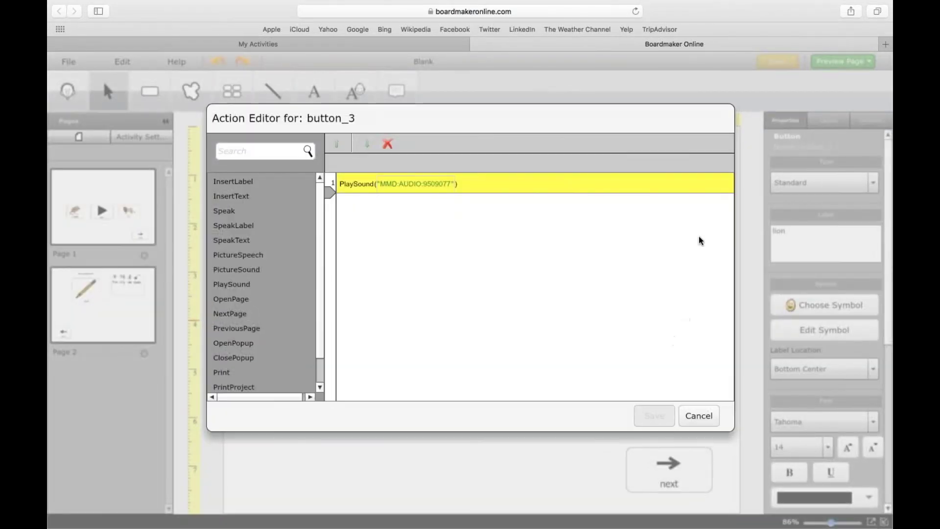
# Preview page 1, test the buzz sound on the lion button, and return to design mode
pyautogui.click(837, 64)
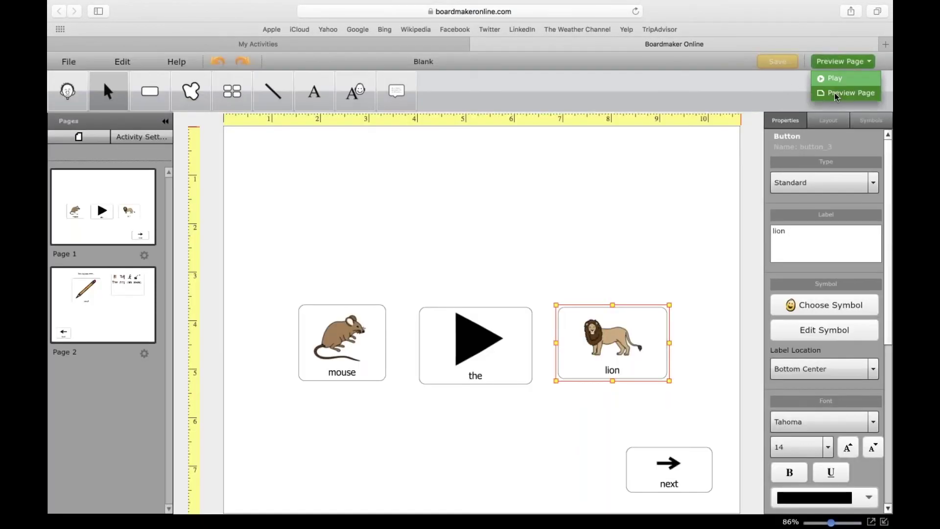
pyautogui.click(835, 92)
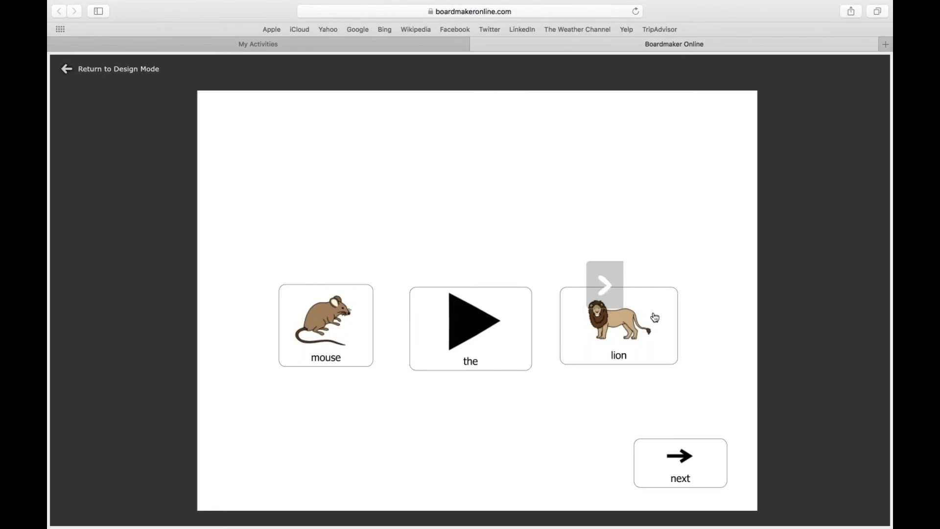
pyautogui.click(662, 338)
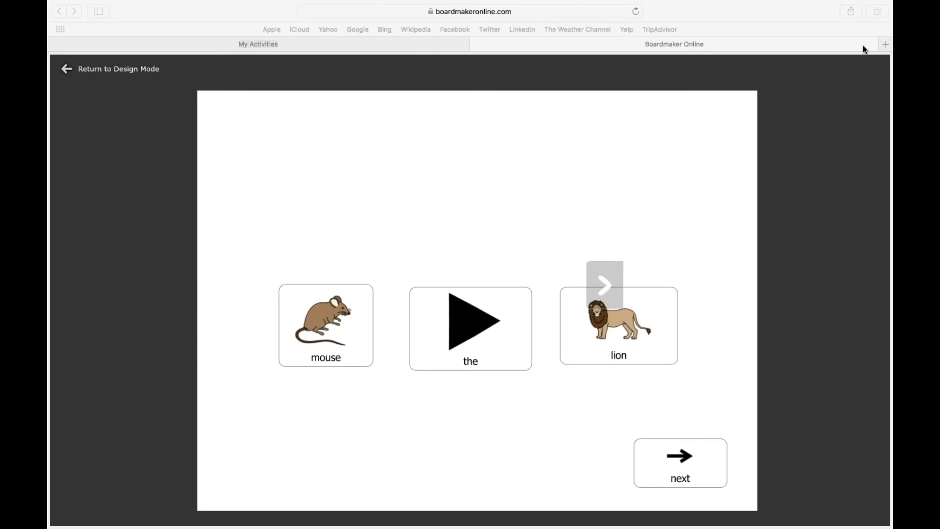
pyautogui.click(132, 72)
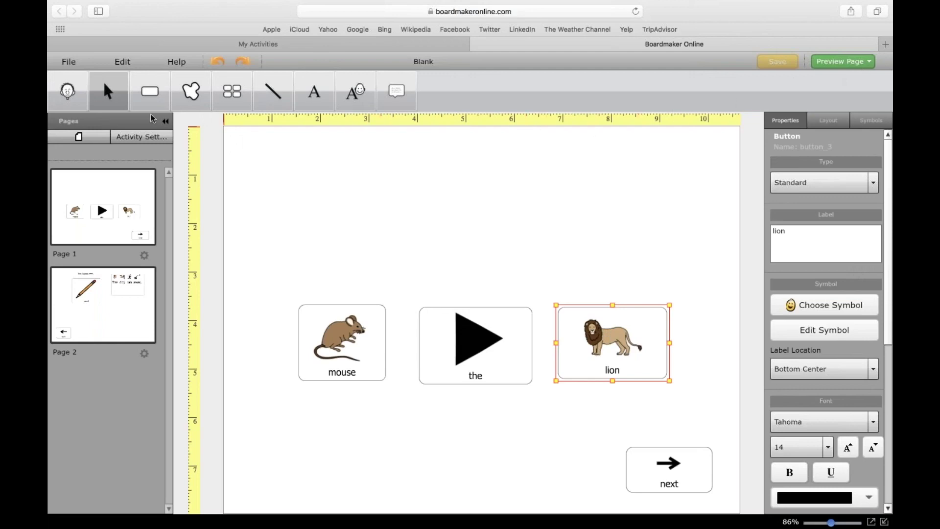
# Open the lion button's actions and remove its PlaySound action
pyautogui.doubleClick(597, 319)
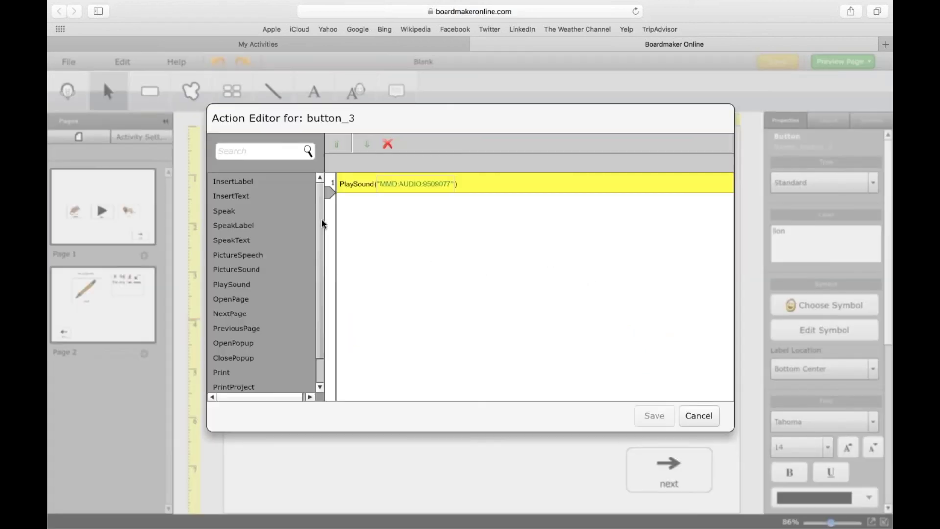
pyautogui.scroll(-1, 323, 245)
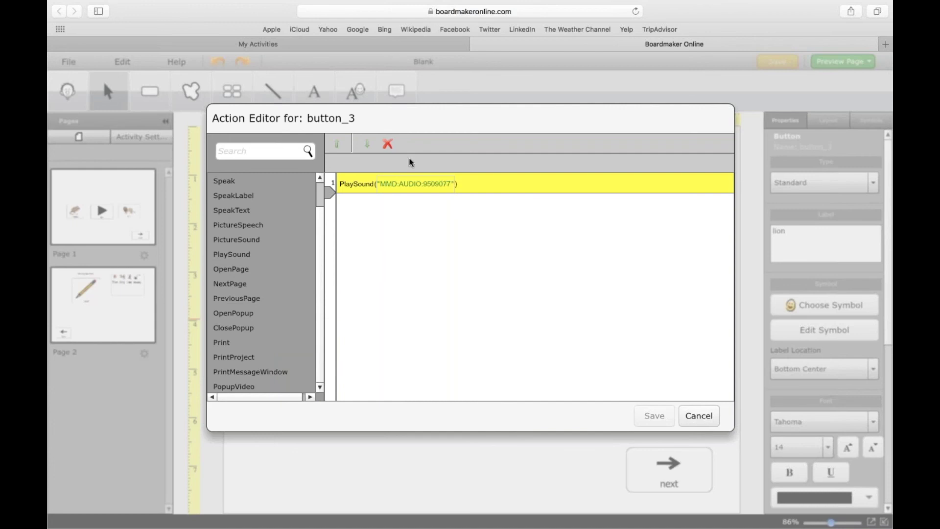
pyautogui.click(388, 143)
# Search the available actions for "web" and clear the search
pyautogui.click(277, 149)
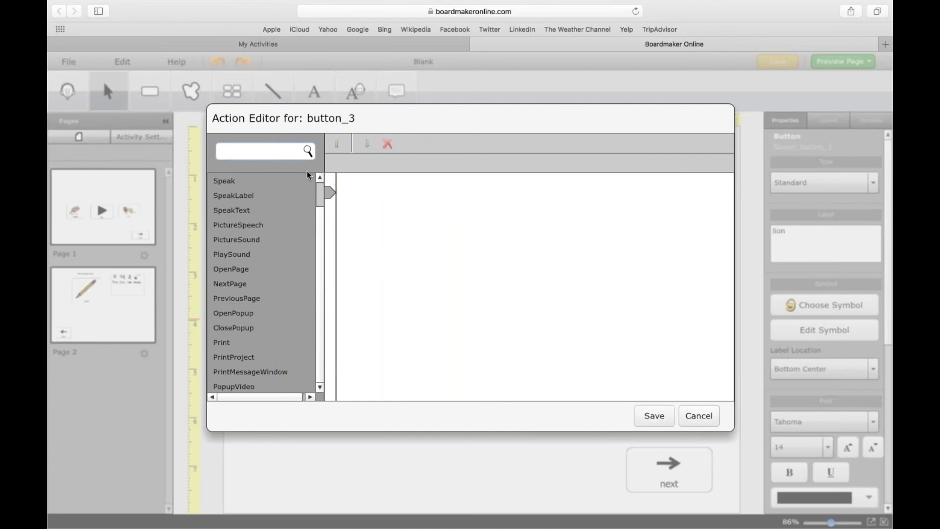
pyautogui.write('web')
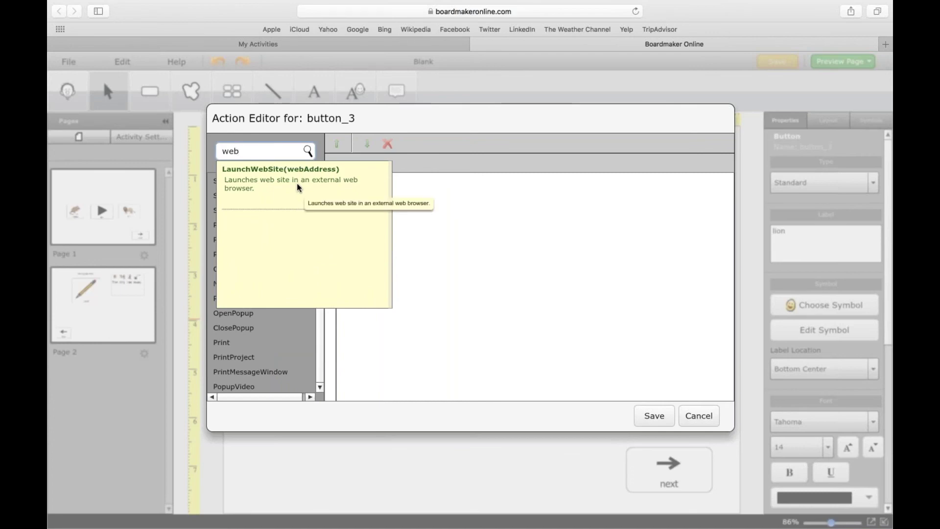
pyautogui.doubleClick(264, 154)
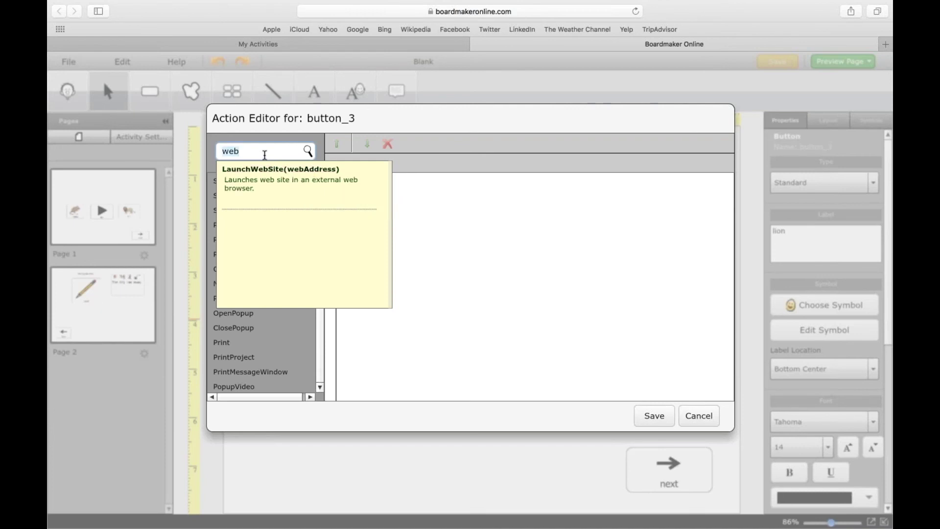
pyautogui.press('BackSpace')
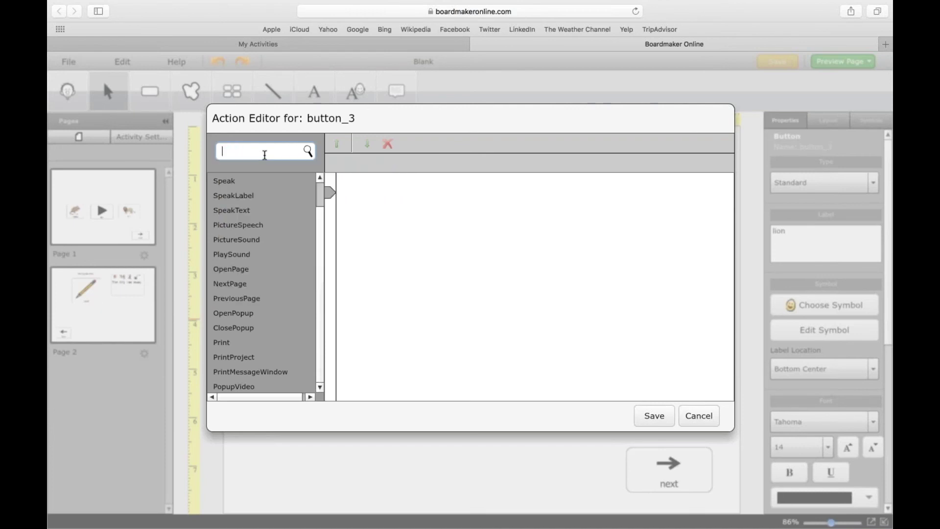
# Add a PopupVideo action to the lion button without choosing a video
pyautogui.doubleClick(249, 386)
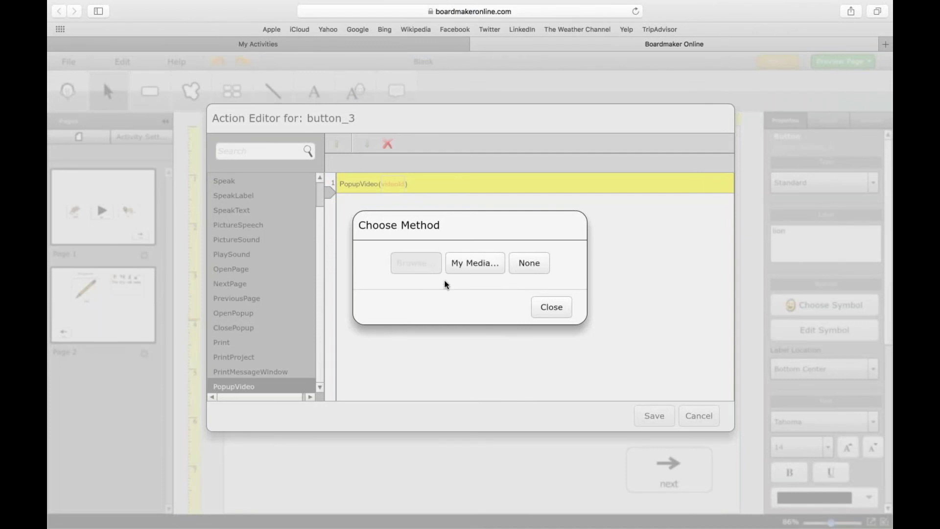
pyautogui.click(559, 306)
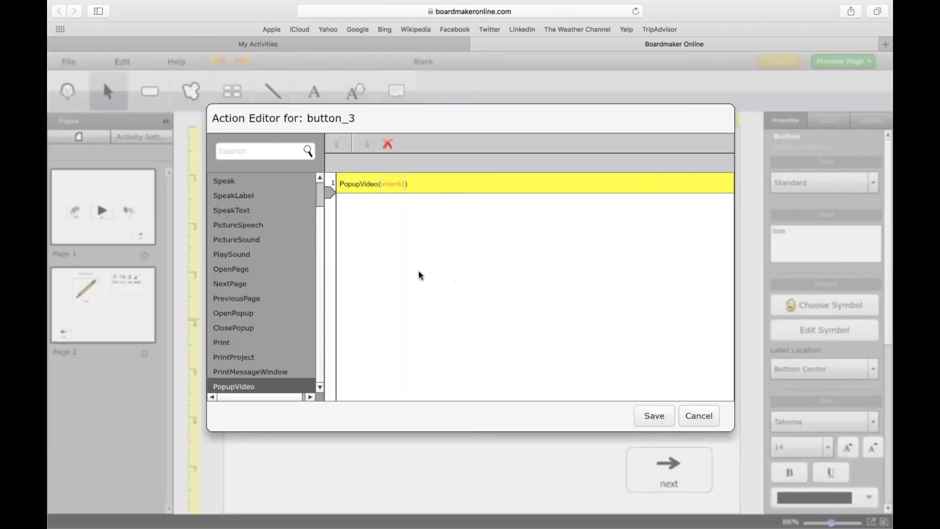